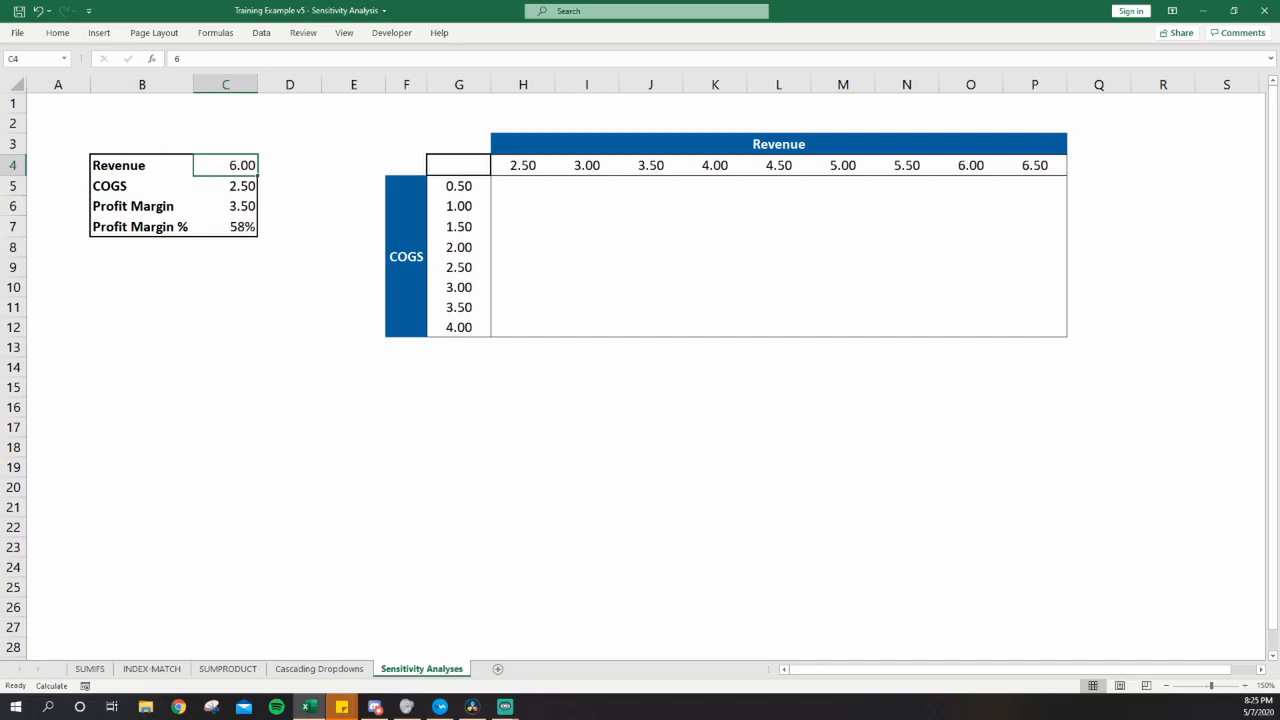
- Set the Revenue input to 5 and the COGS input to 2.5
{"action": "type", "text": "5"}
{"action": "key", "text": "Return"}
{"action": "type", "text": "4"}
{"action": "key", "text": "ctrl+Return"}
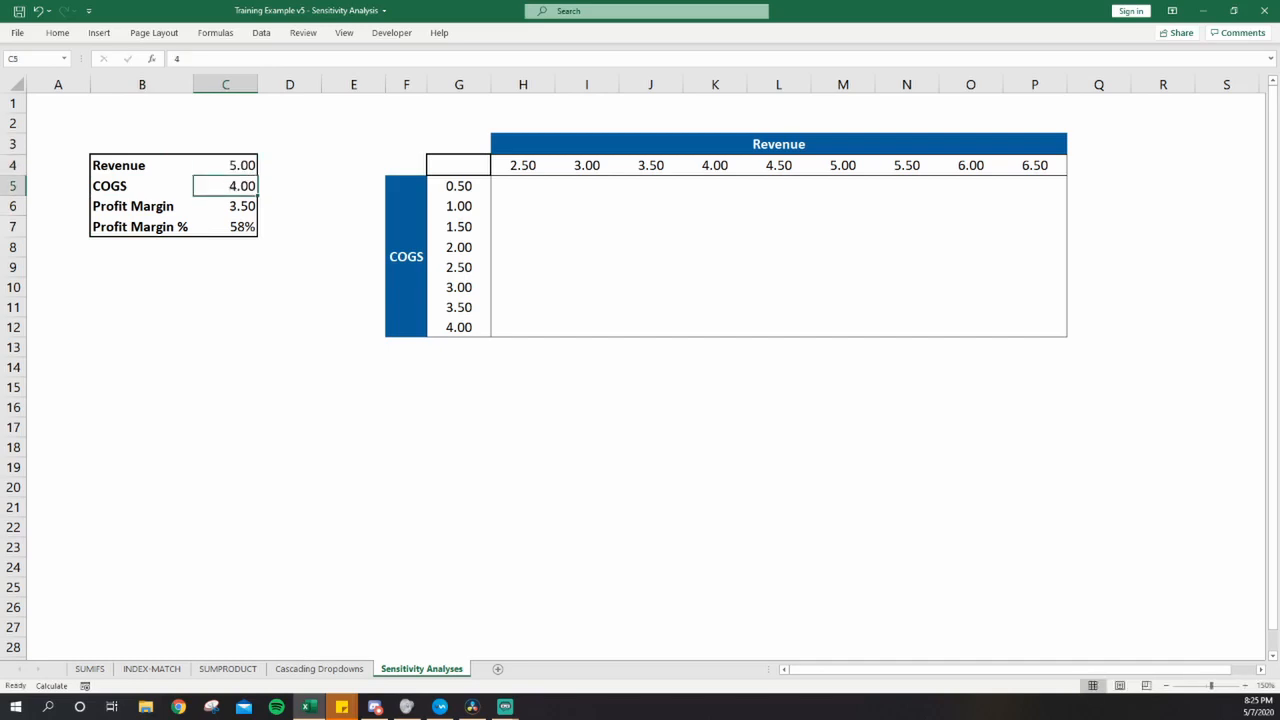
{"action": "type", "text": "2.5"}
{"action": "key", "text": "ctrl+Return"}
- Examine how the Revenue and COGS headings frame the empty sensitivity grid around its first cells
{"action": "key", "text": "Right"}
{"action": "key", "text": "Right"}
{"action": "key", "text": "Right"}
{"action": "key", "text": "Right"}
{"action": "key", "text": "Right"}
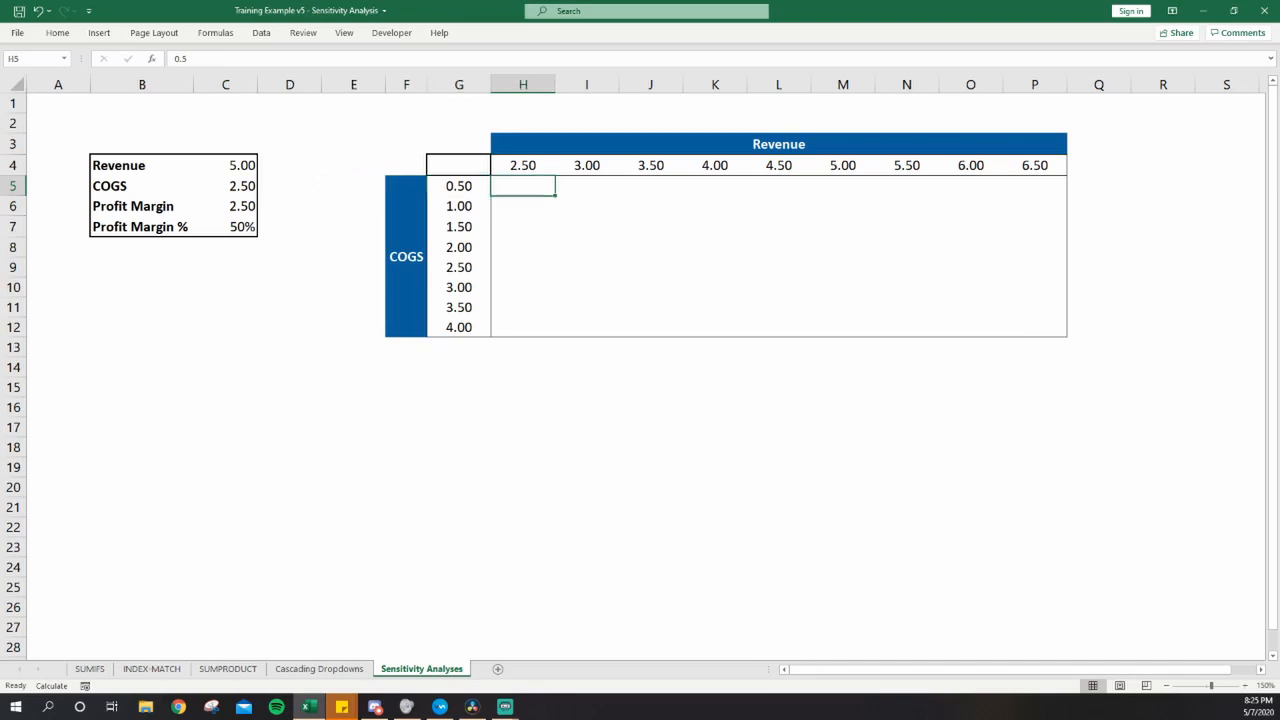
{"action": "key", "text": "Up"}
{"action": "key", "text": "Down"}
{"action": "key", "text": "Left"}
{"action": "key", "text": "Right"}
{"action": "key", "text": "Right"}
{"action": "key", "text": "Up"}
{"action": "key", "text": "Down"}
{"action": "key", "text": "Down"}
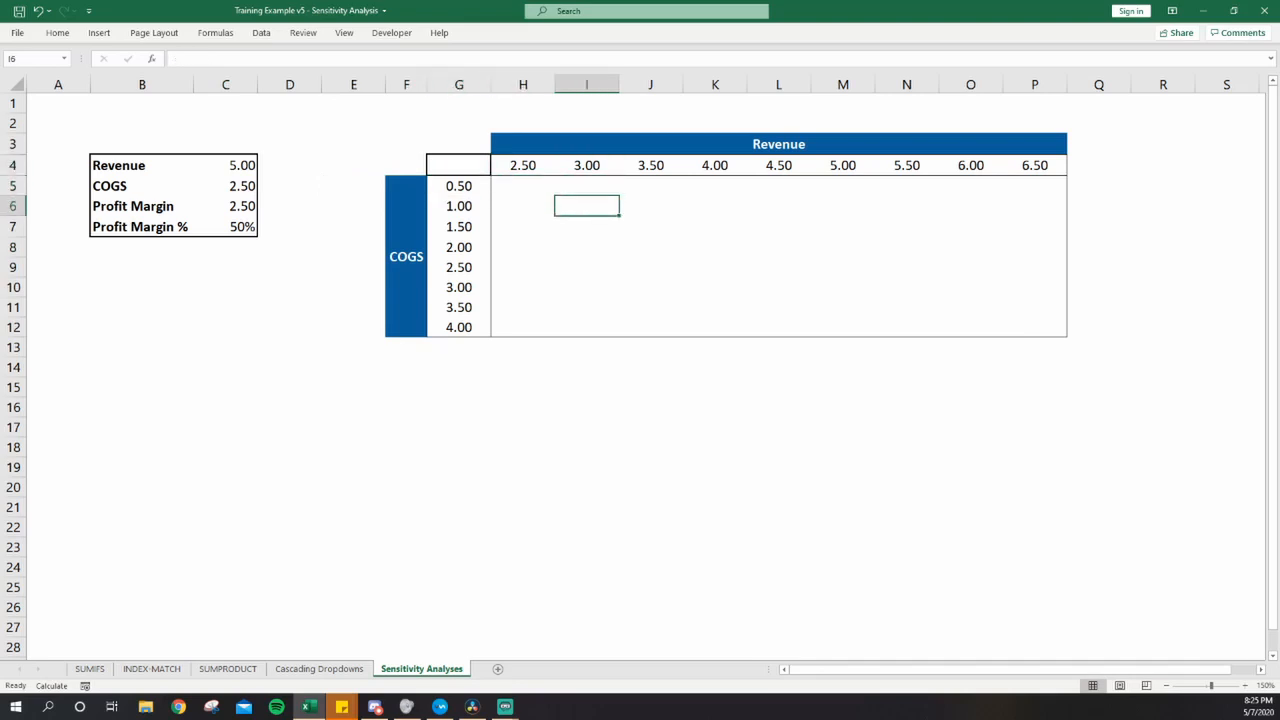
{"action": "key", "text": "Left"}
{"action": "key", "text": "Left"}
{"action": "key", "text": "Right"}
{"action": "key", "text": "Up"}
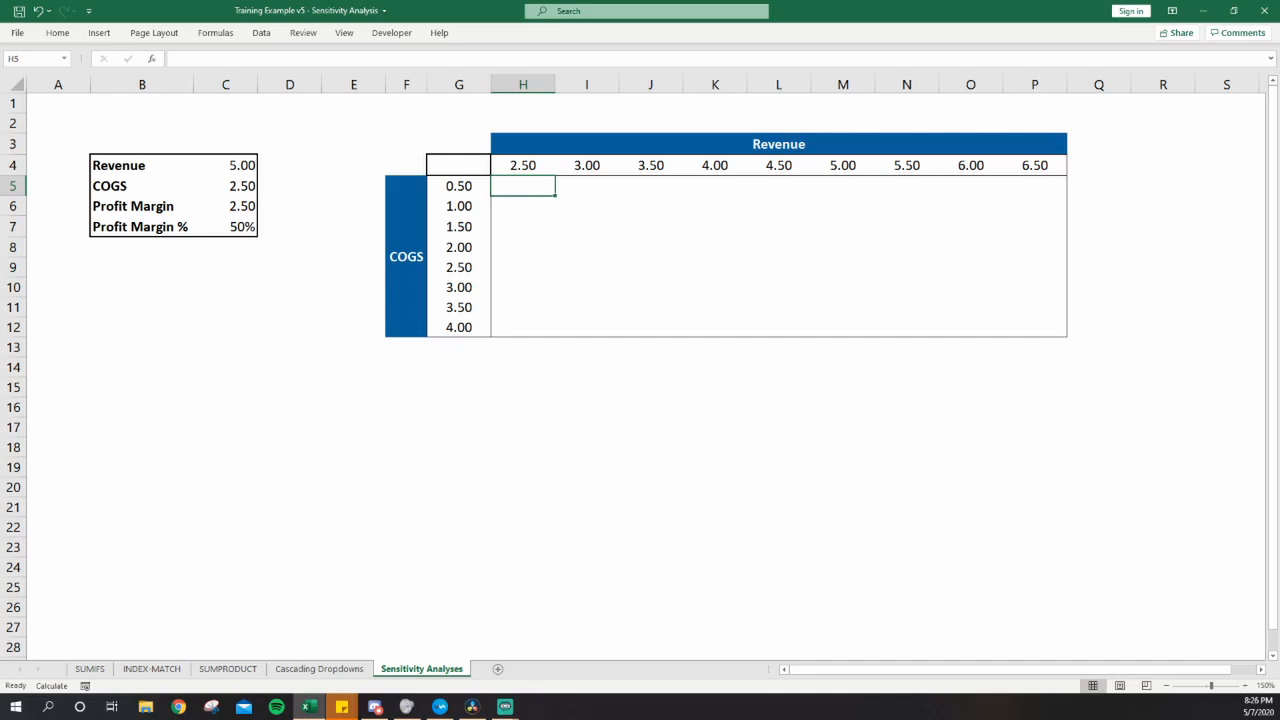
{"action": "key", "text": "Left"}
{"action": "key", "text": "Up"}
{"action": "key", "text": "alt+Tab"}
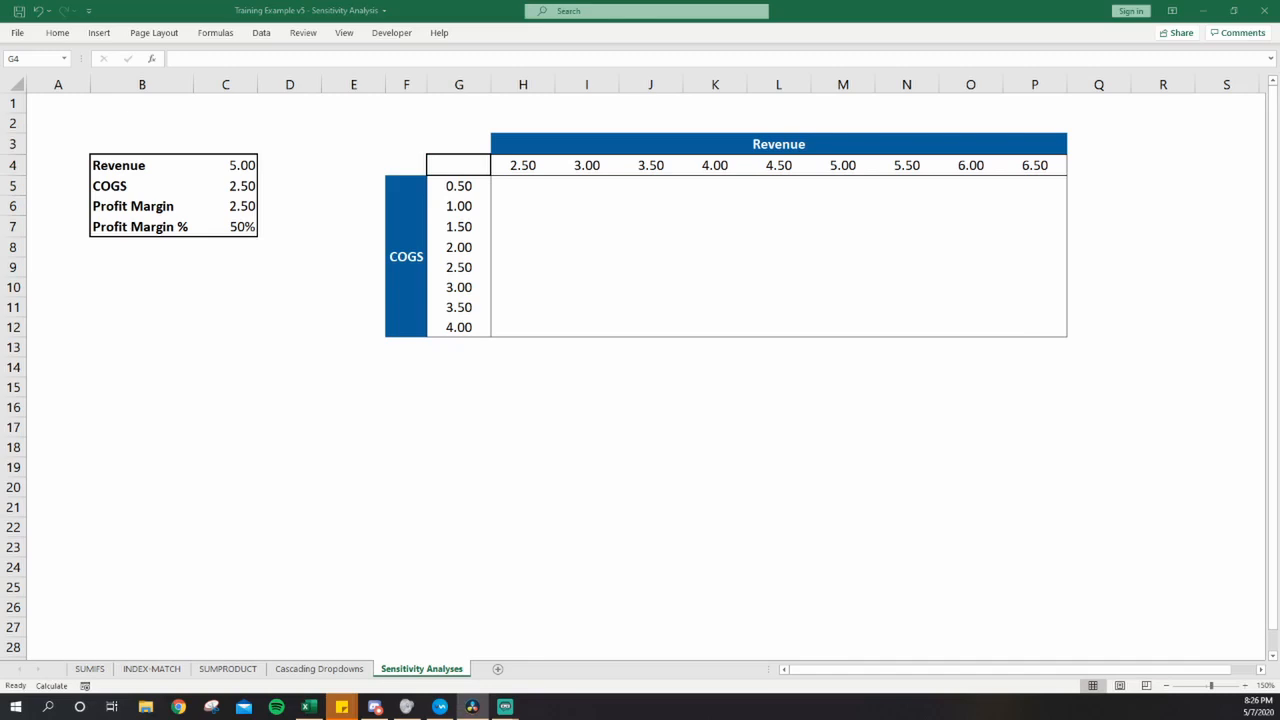
{"action": "key", "text": "alt+Tab"}
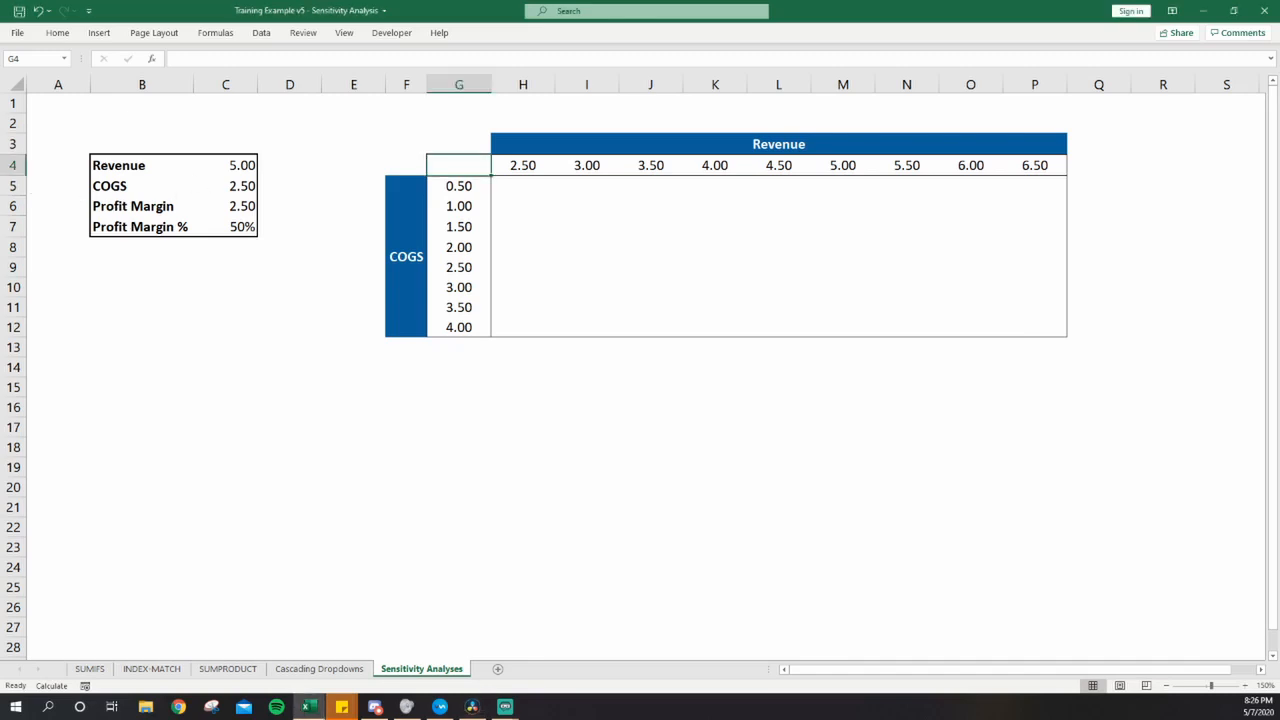
{"action": "key", "text": "Left"}
{"action": "key", "text": "Left"}
{"action": "key", "text": "Left"}
{"action": "key", "text": "Left"}
{"action": "key", "text": "Right"}
{"action": "key", "text": "Right"}
{"action": "key", "text": "Right"}
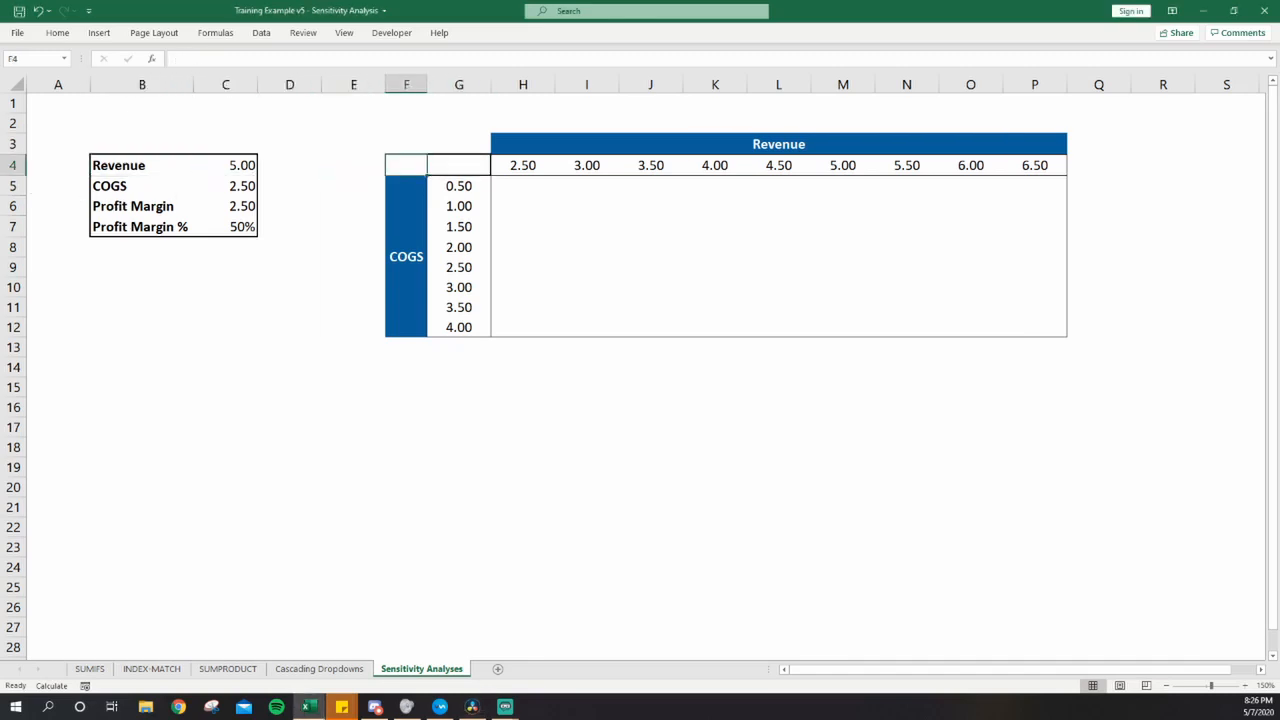
{"action": "key", "text": "Right"}
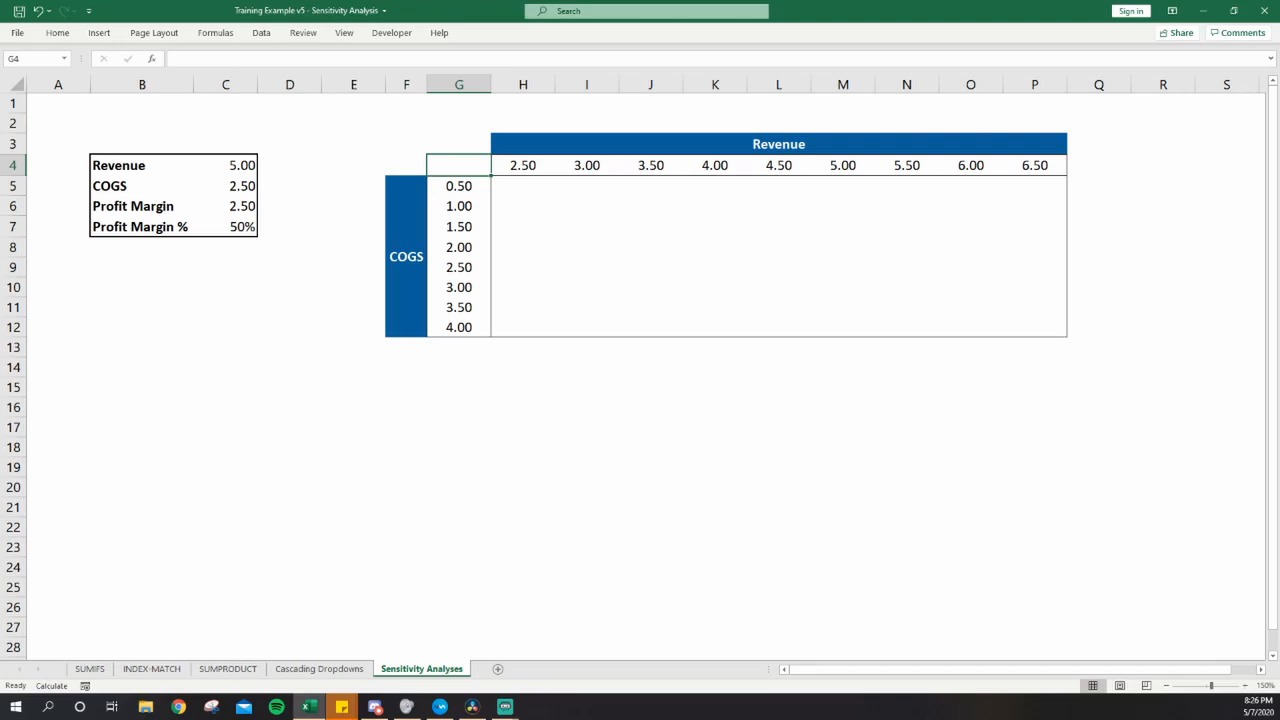
- Review the revenue values across row 4 and the COGS values down column G
{"action": "key", "text": "Right"}
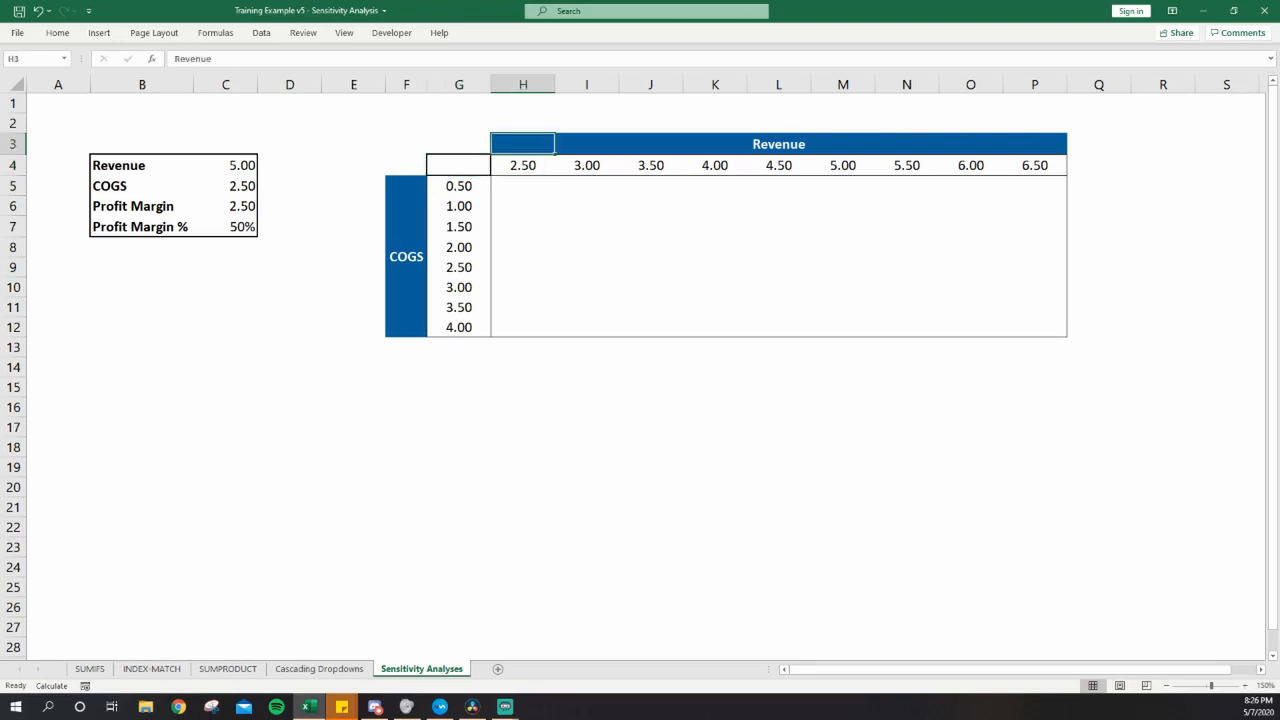
{"action": "key", "text": "Right"}
{"action": "key", "text": "Right"}
{"action": "key", "text": "Right"}
{"action": "key", "text": "Right"}
{"action": "key", "text": "Right"}
{"action": "key", "text": "Right"}
{"action": "key", "text": "Right"}
{"action": "key", "text": "Left"}
{"action": "key", "text": "Left"}
{"action": "key", "text": "Left"}
{"action": "key", "text": "Left"}
{"action": "key", "text": "Left"}
{"action": "key", "text": "Left"}
{"action": "key", "text": "Left"}
{"action": "key", "text": "Left"}
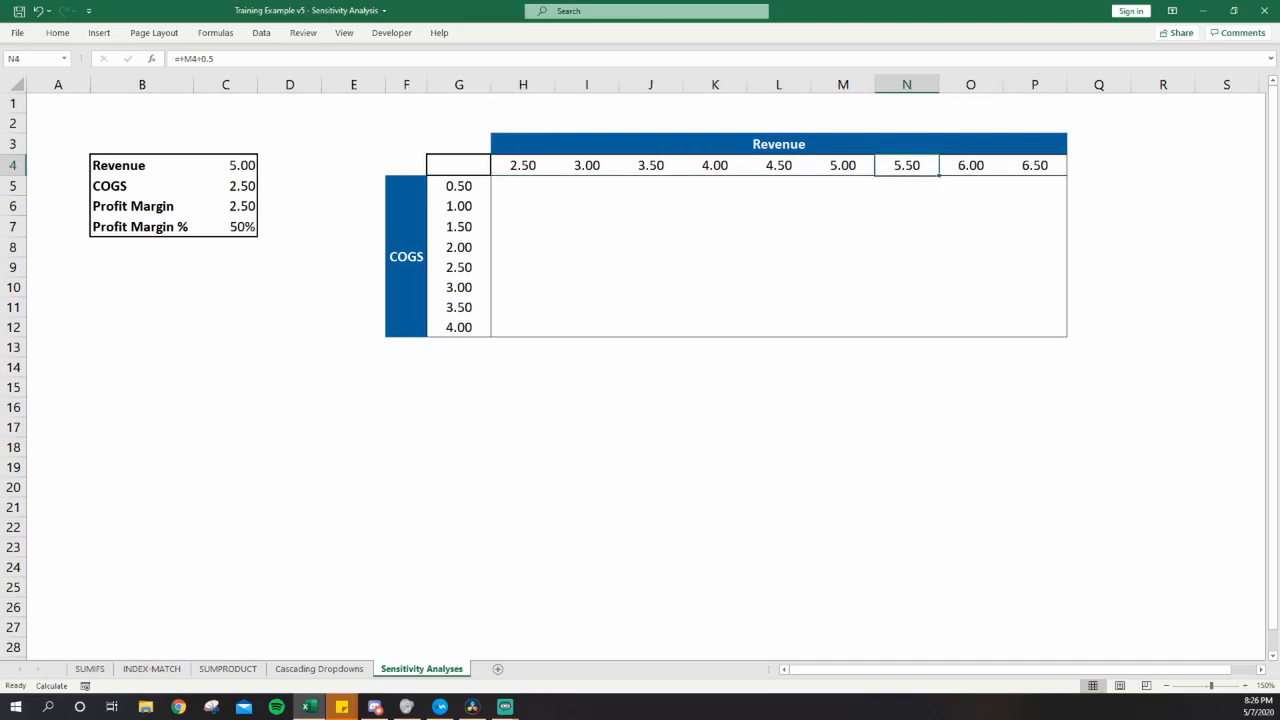
{"action": "key", "text": "Down"}
{"action": "key", "text": "Down"}
{"action": "key", "text": "Down"}
{"action": "key", "text": "Down"}
{"action": "key", "text": "Down"}
{"action": "key", "text": "Down"}
{"action": "key", "text": "Up"}
{"action": "key", "text": "Up"}
{"action": "key", "text": "Up"}
{"action": "key", "text": "Up"}
{"action": "key", "text": "Up"}
{"action": "key", "text": "Up"}
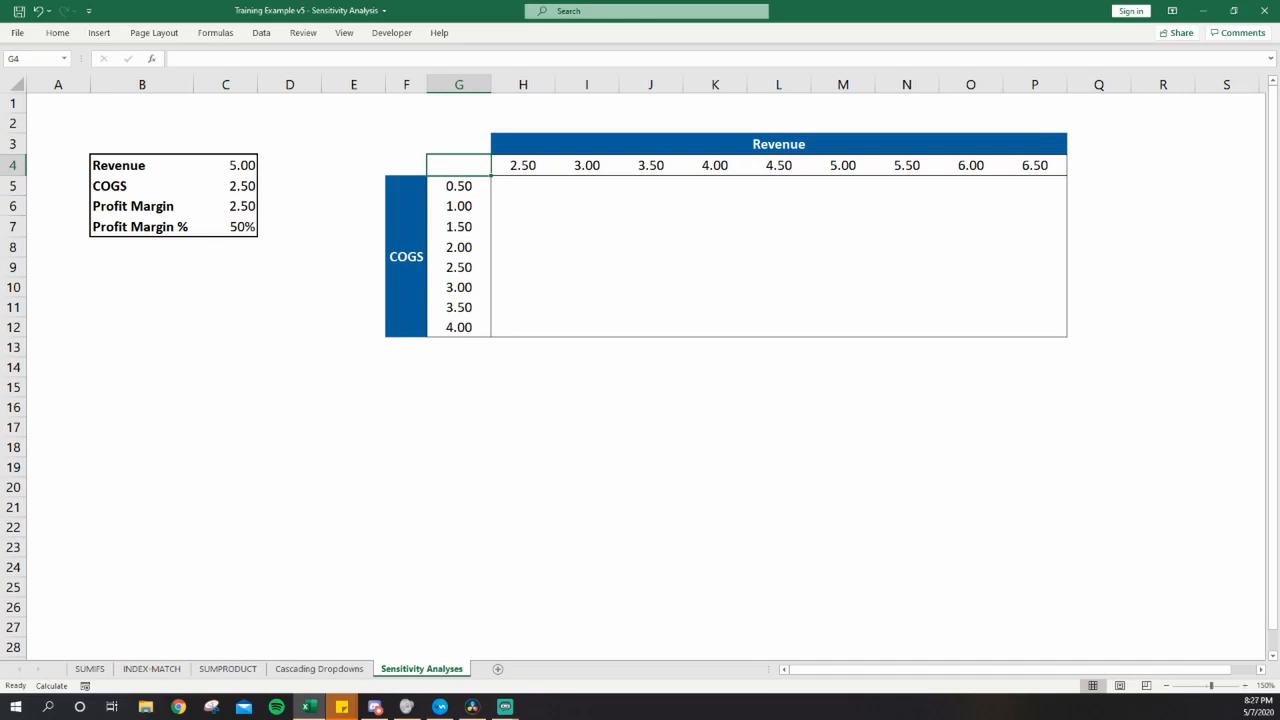
- Link the grid's corner cell G4 to the Profit Margin % result with the formula =+C7
{"action": "key", "text": "Left"}
{"action": "key", "text": "Left"}
{"action": "key", "text": "Left"}
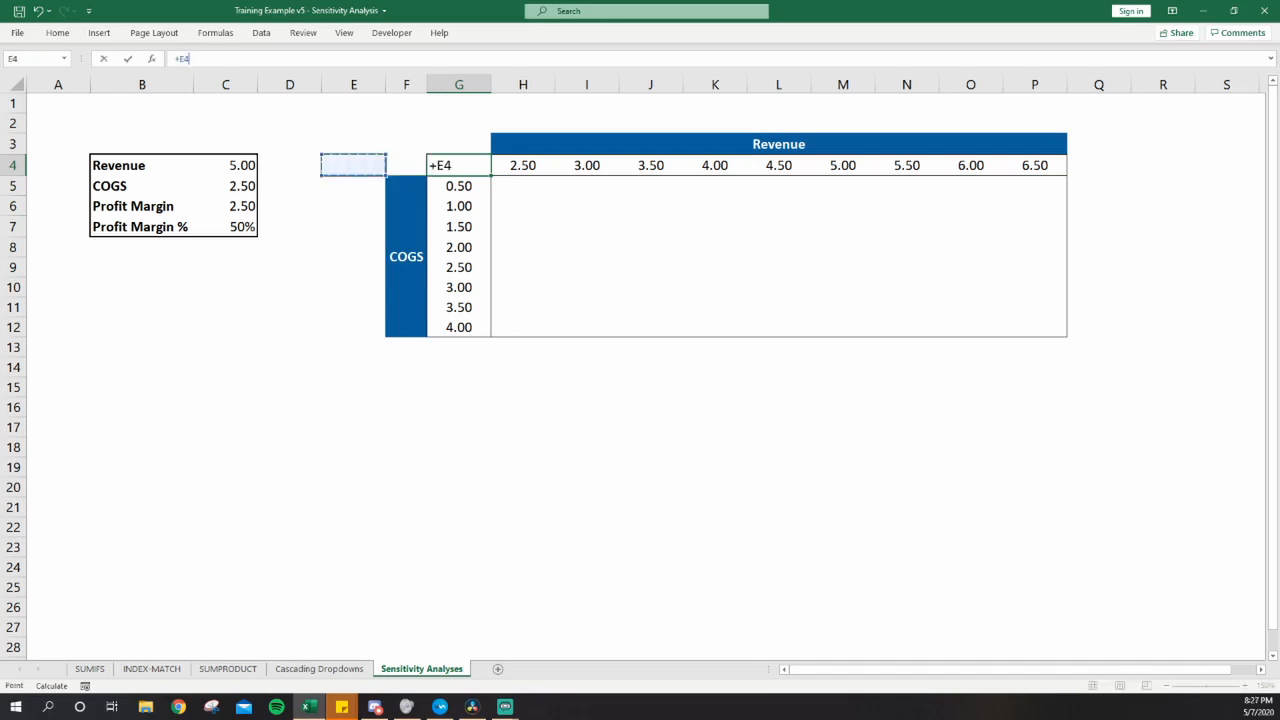
{"action": "key", "text": "Left"}
{"action": "key", "text": "Down"}
{"action": "key", "text": "Down"}
{"action": "key", "text": "Down"}
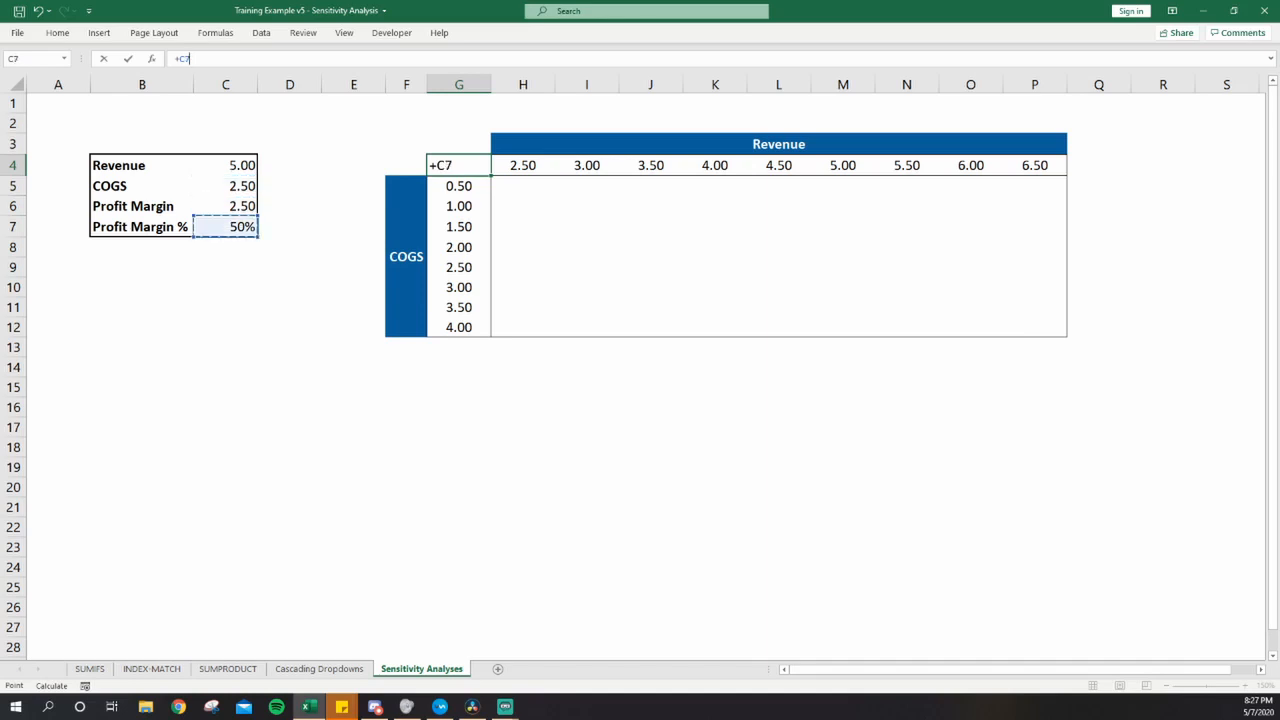
{"action": "key", "text": "ctrl+Return"}
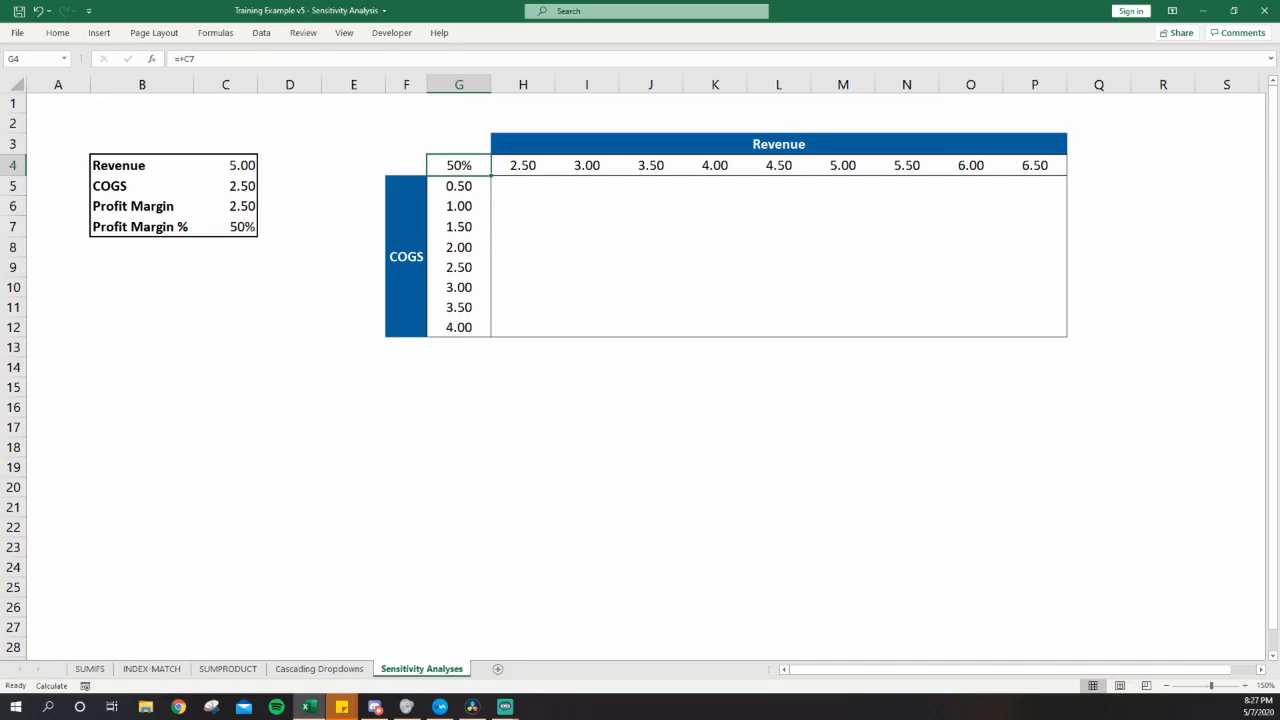
- Start a What-If Analysis Data Table on the whole grid G4:P12, including its headings
{"action": "key", "text": "ctrl+shift+Right"}
{"action": "key", "text": "ctrl+shift+Down"}
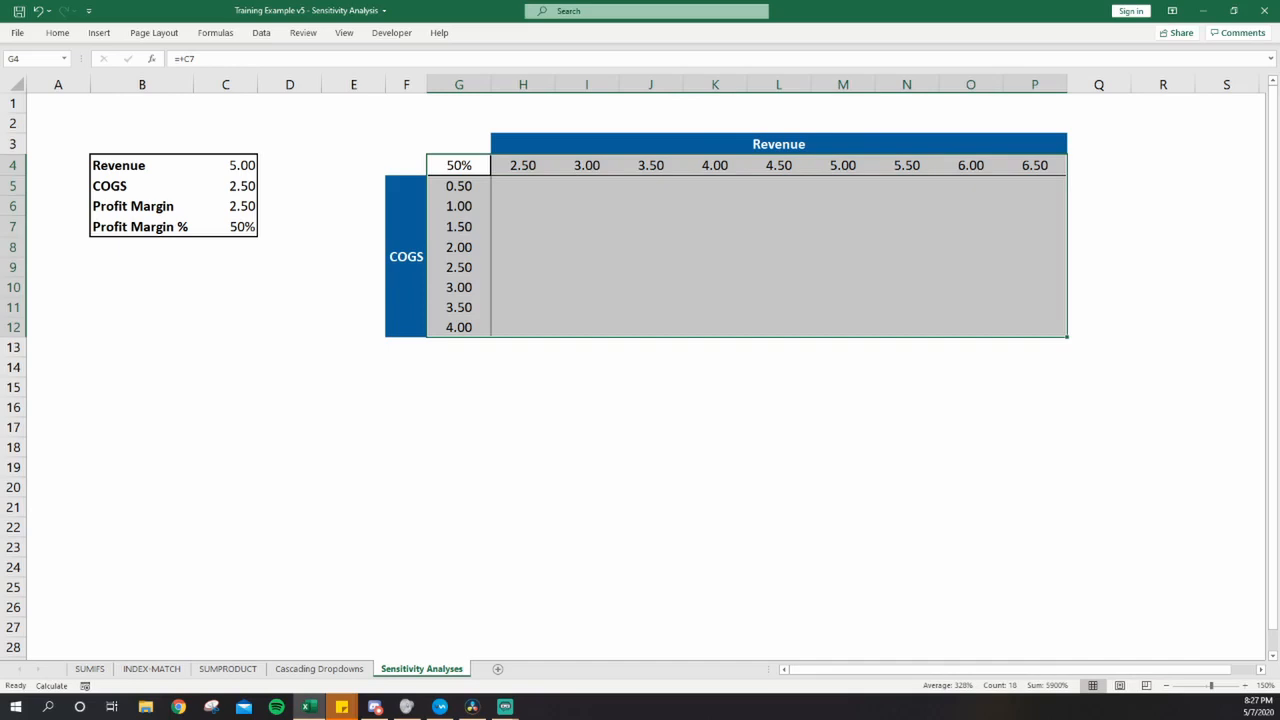
{"action": "key", "text": "alt"}
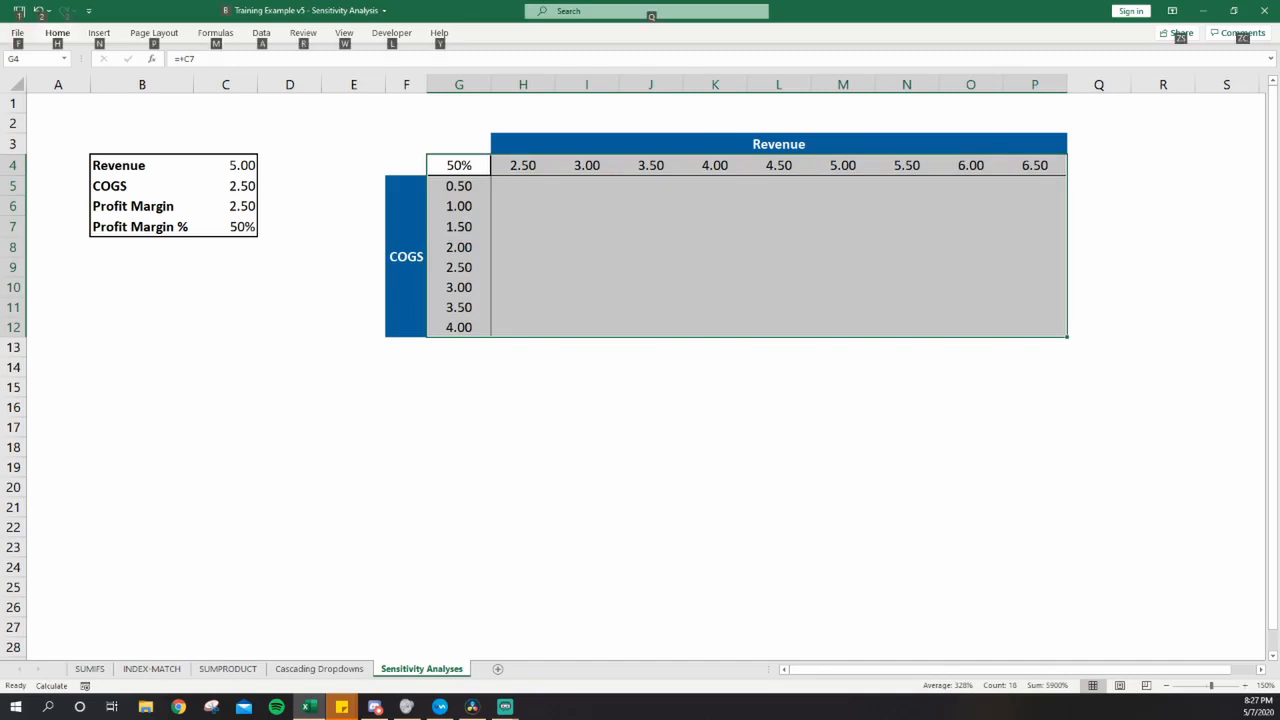
{"action": "key", "text": "a"}
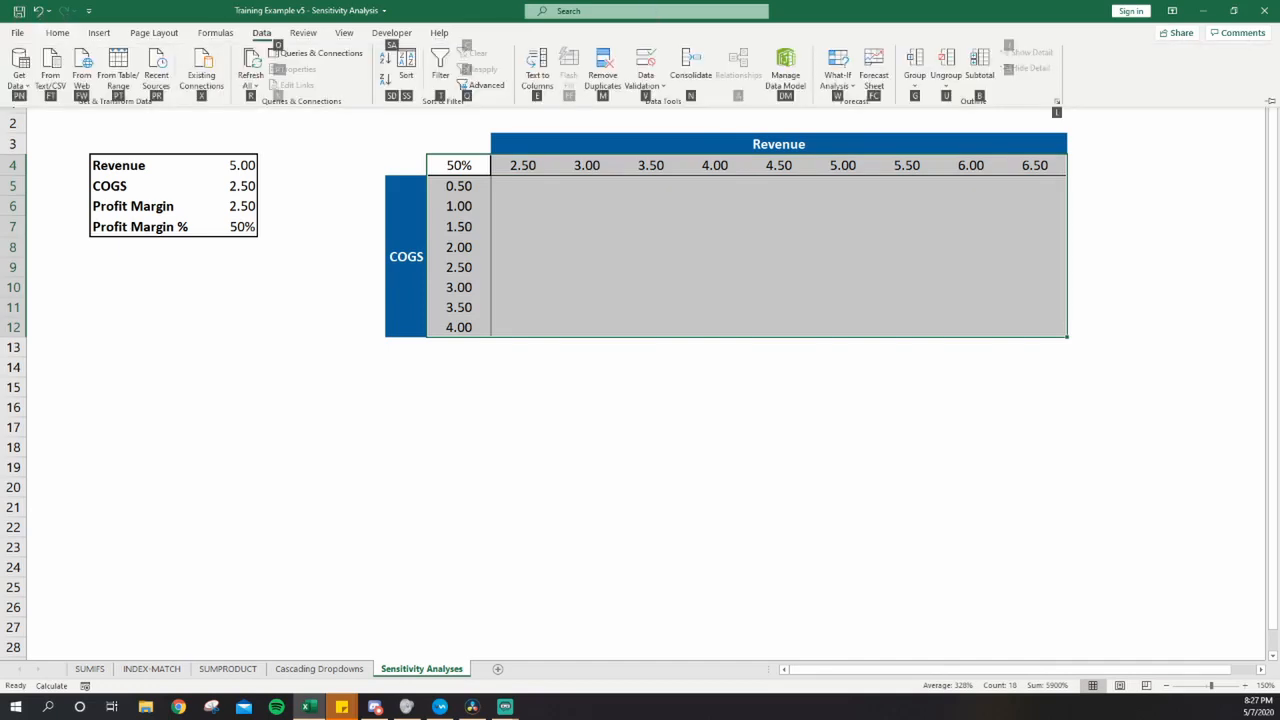
{"action": "key", "text": "w"}
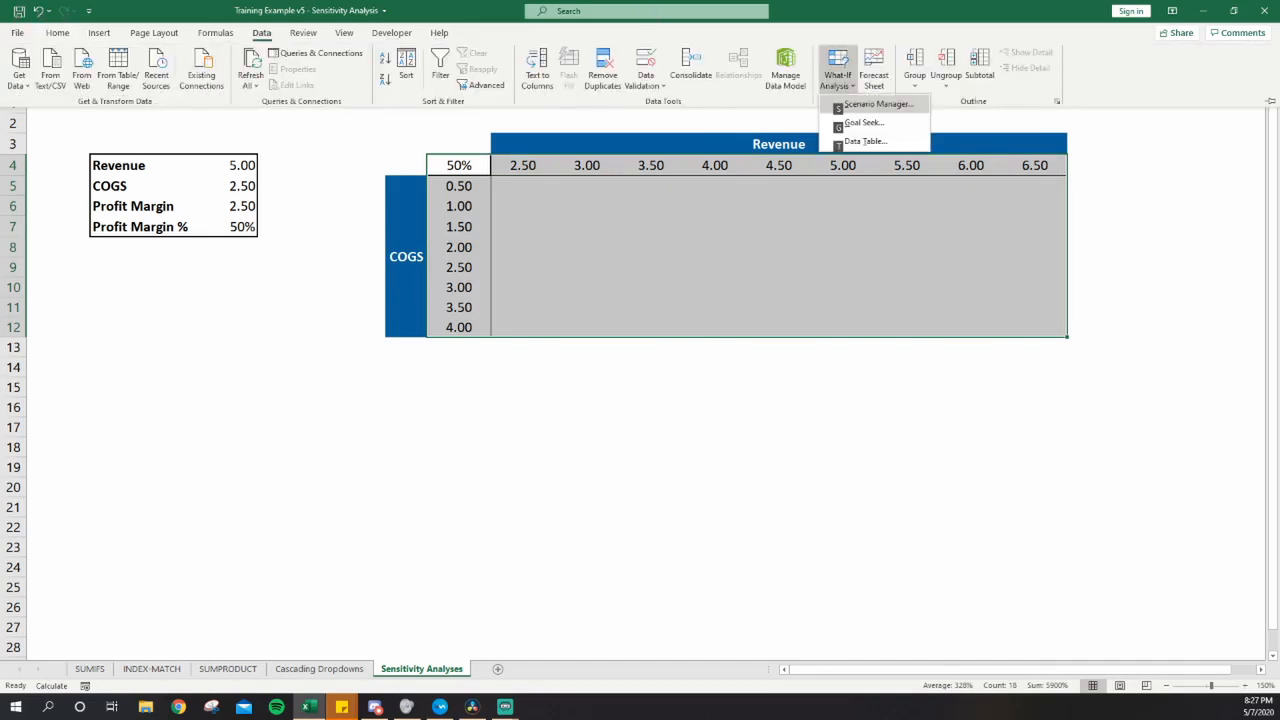
{"action": "key", "text": "t"}
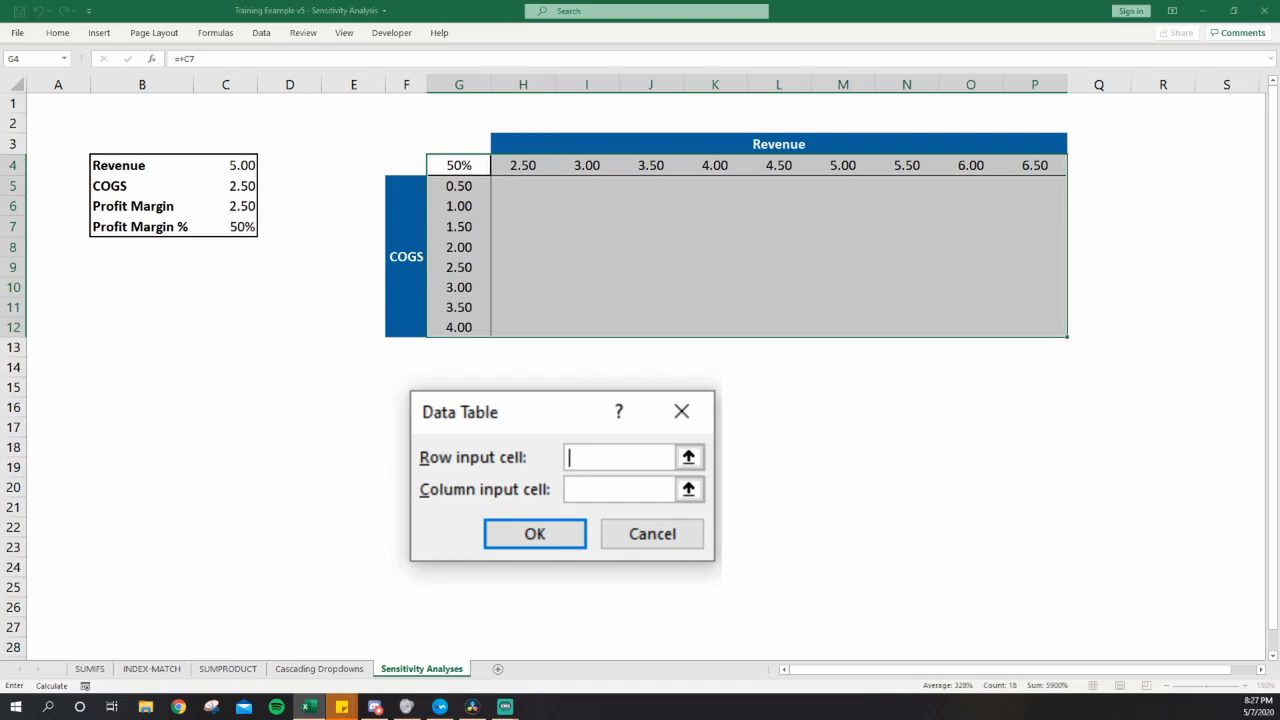
- Set the data table's row input cell to the Revenue input, $C$4
{"action": "key", "text": "Right"}
{"action": "key", "text": "Right"}
{"action": "key", "text": "Right"}
{"action": "key", "text": "Right"}
{"action": "key", "text": "Left"}
{"action": "key", "text": "Left"}
{"action": "key", "text": "Left"}
{"action": "key", "text": "Left"}
{"action": "key", "text": "Left"}
{"action": "key", "text": "Left"}
{"action": "key", "text": "Left"}
{"action": "key", "text": "Left"}
{"action": "key", "text": "Left"}
{"action": "key", "text": "Right"}
- Set the column input cell to the COGS input, C5, and create the data table
{"action": "key", "text": "Tab"}
{"action": "key", "text": "Down"}
{"action": "key", "text": "Down"}
{"action": "key", "text": "Down"}
{"action": "key", "text": "Down"}
{"action": "key", "text": "Down"}
{"action": "key", "text": "Down"}
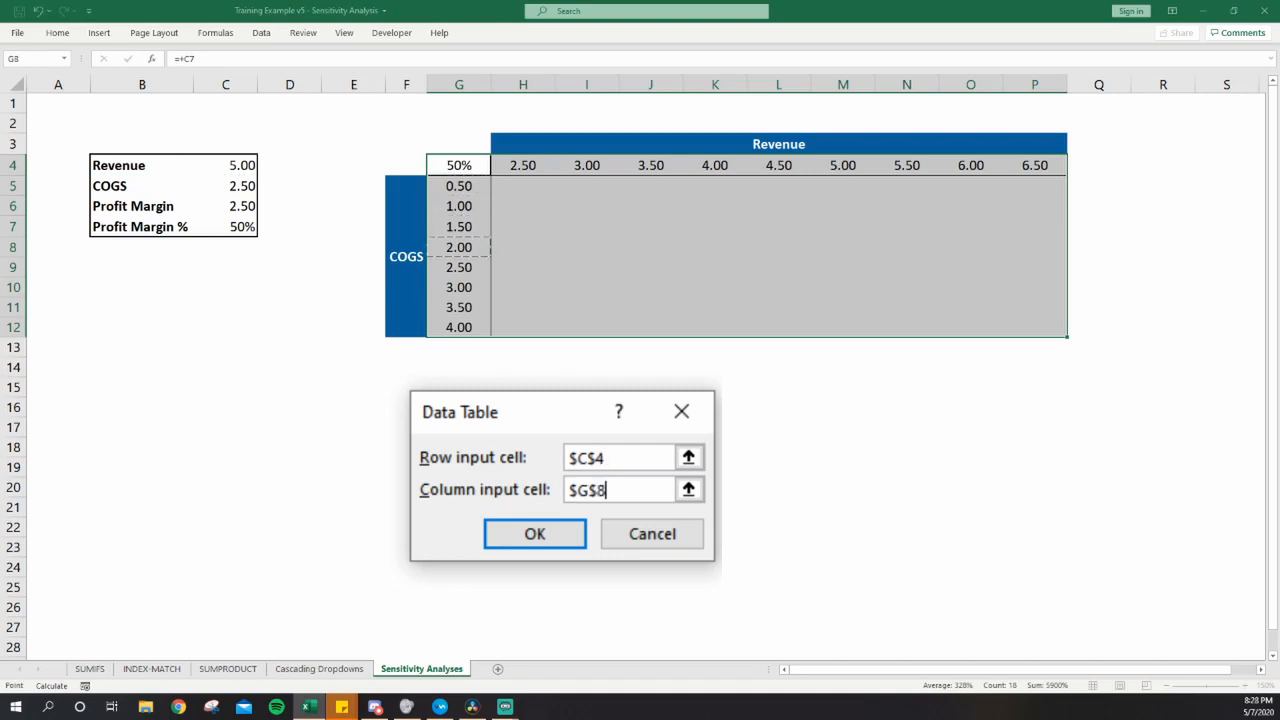
{"action": "key", "text": "Up"}
{"action": "key", "text": "Up"}
{"action": "key", "text": "Up"}
{"action": "key", "text": "Up"}
{"action": "key", "text": "Up"}
{"action": "key", "text": "Up"}
{"action": "key", "text": "Left"}
{"action": "key", "text": "Left"}
{"action": "key", "text": "Left"}
{"action": "key", "text": "Left"}
{"action": "key", "text": "Down"}
{"action": "key", "text": "Return"}
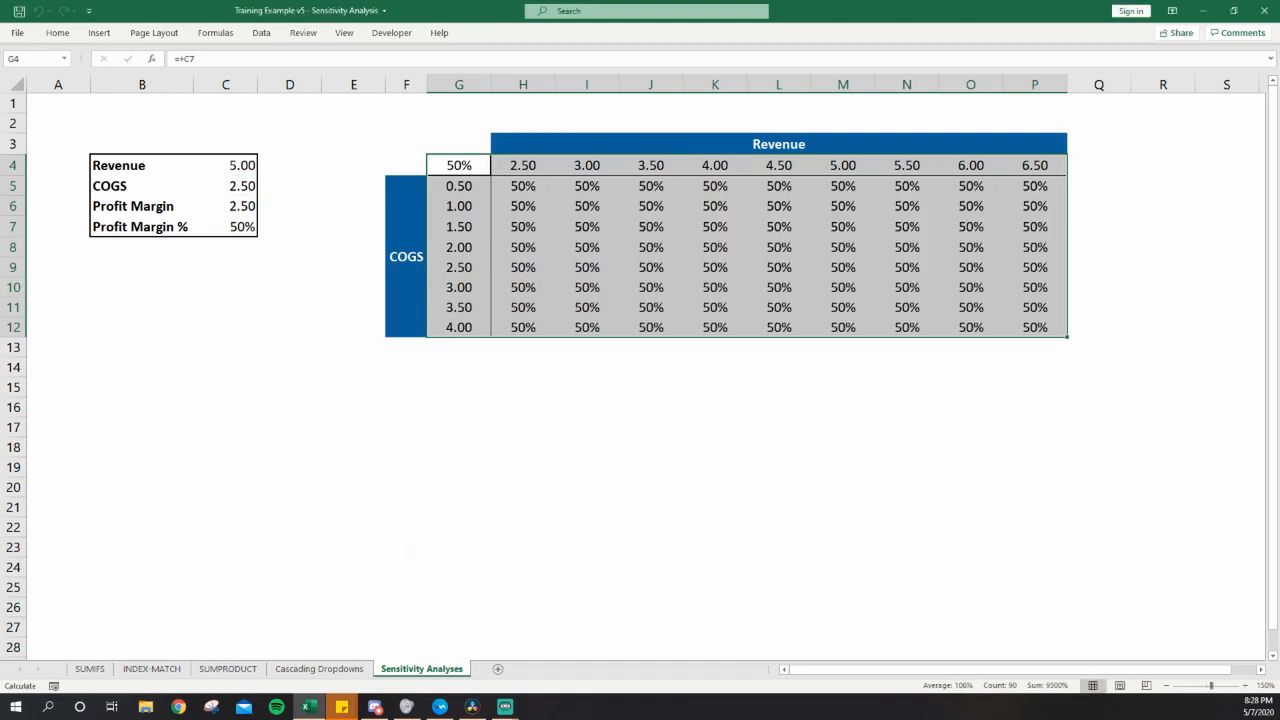
- Recalculate the workbook to update the data table and inspect its cells in row 5
{"action": "key", "text": "Down"}
{"action": "key", "text": "F9"}
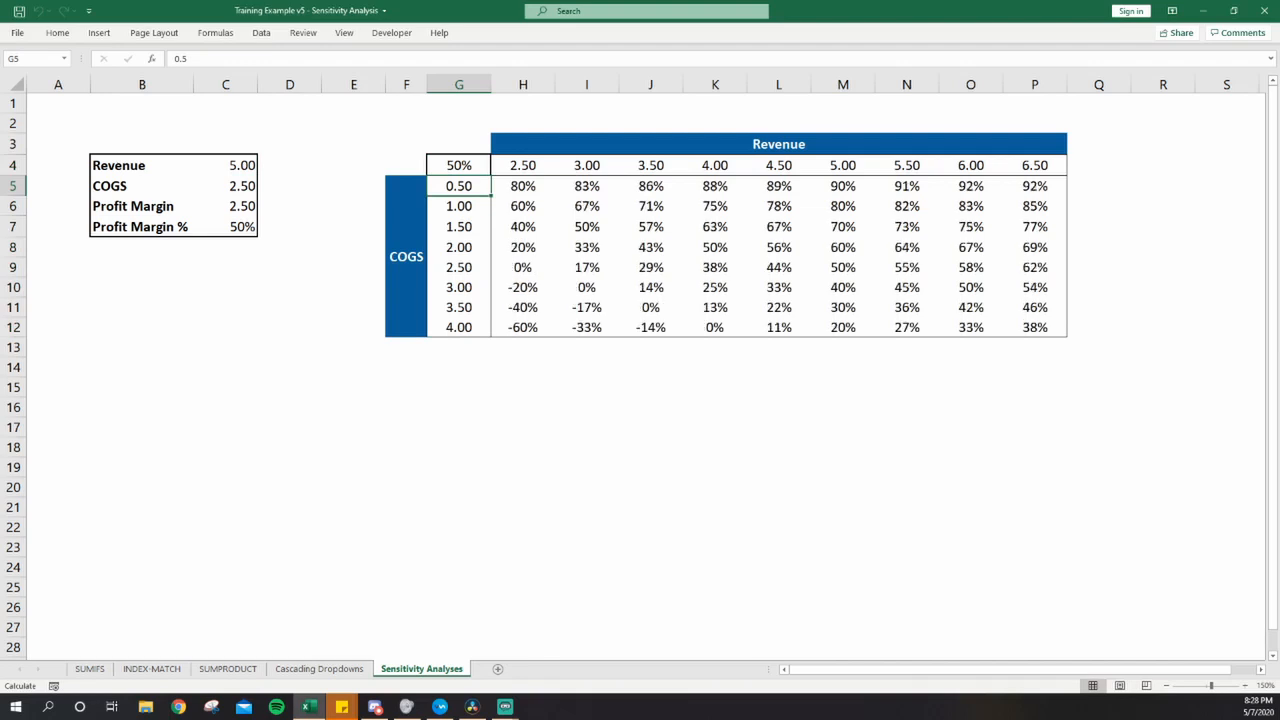
{"action": "key", "text": "Right"}
{"action": "key", "text": "Right"}
{"action": "key", "text": "Right"}
{"action": "key", "text": "Left"}
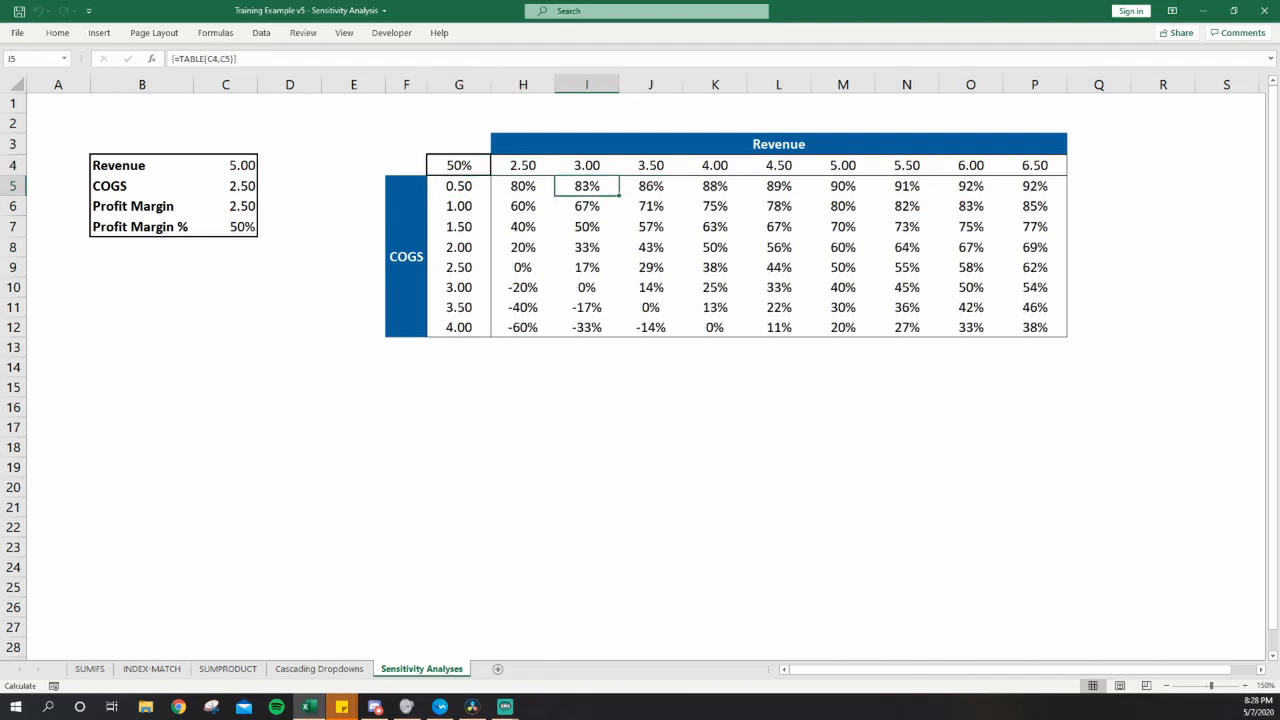
- Set Revenue to 5.50 and COGS to 2, and recalculate to check the Profit Margin %
{"action": "key", "text": "Left"}
{"action": "key", "text": "Left"}
{"action": "key", "text": "Up"}
{"action": "key", "text": "Left"}
{"action": "key", "text": "Left"}
{"action": "key", "text": "Left"}
{"action": "key", "text": "Left"}
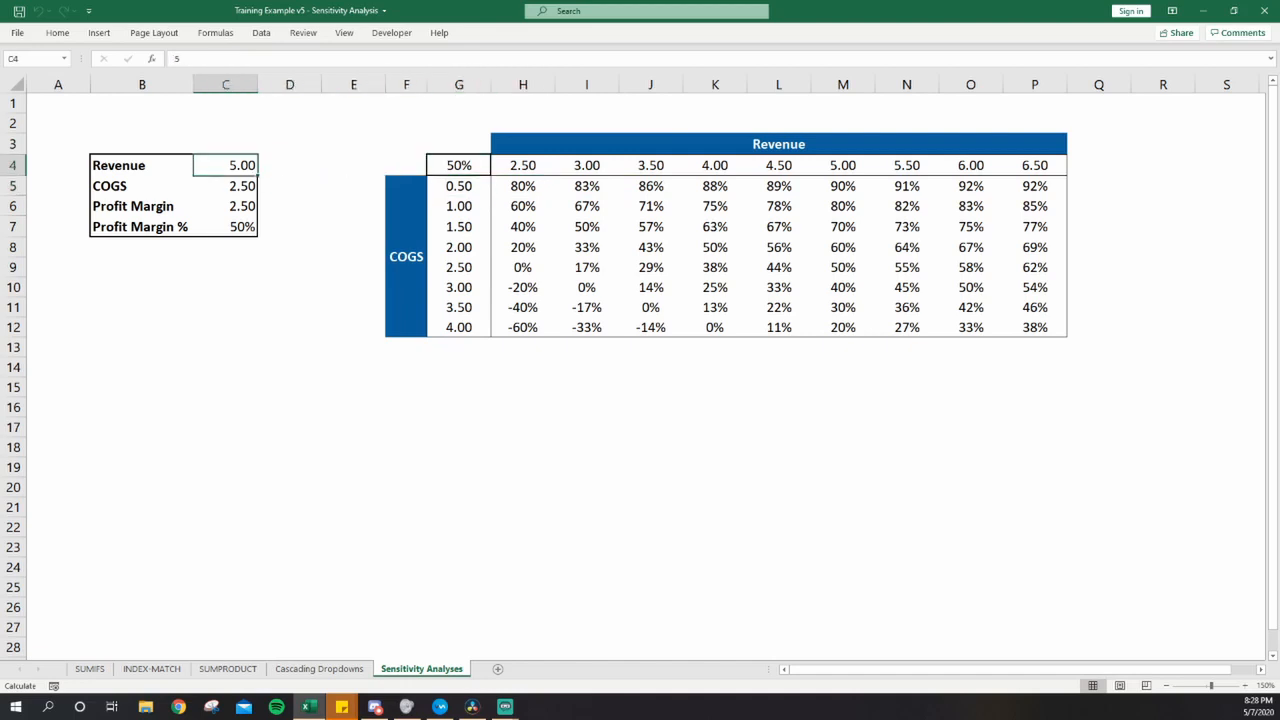
{"action": "type", "text": "5.50"}
{"action": "key", "text": "Return"}
{"action": "type", "text": "2"}
{"action": "key", "text": "ctrl+Return"}
{"action": "key", "text": "F9"}
{"action": "key", "text": "Down"}
{"action": "key", "text": "Down"}
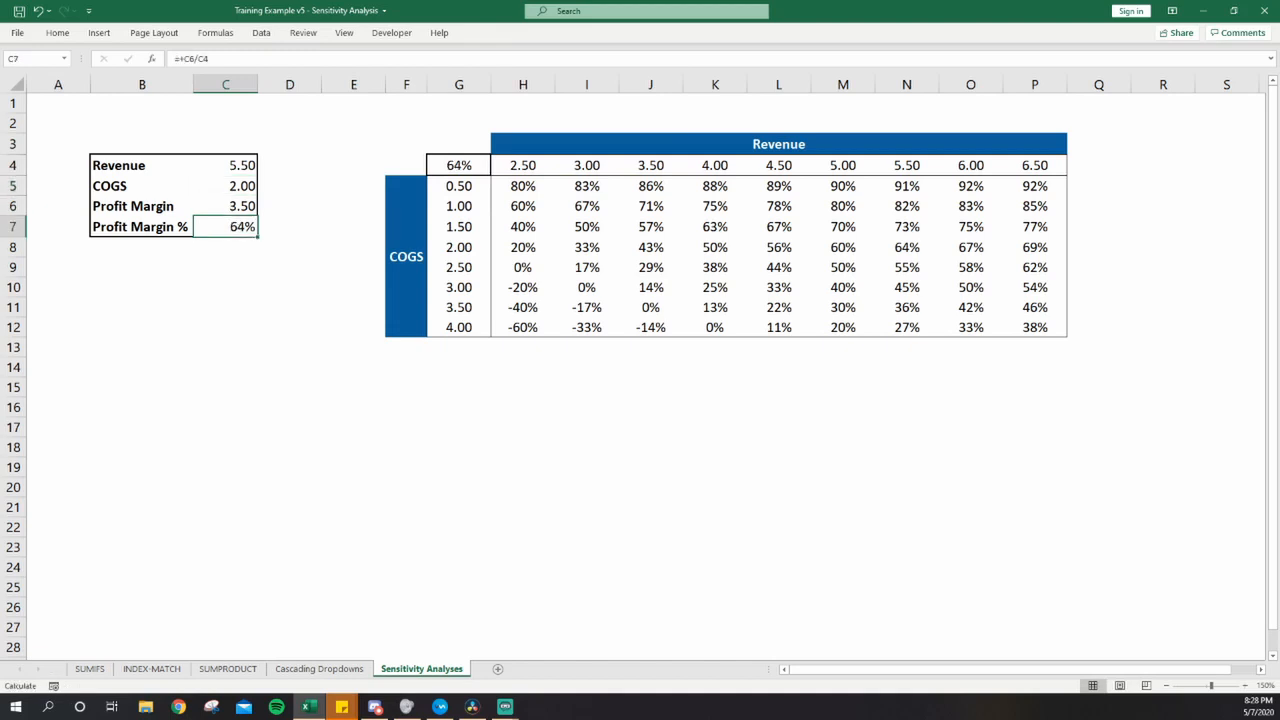
- Compare the Profit Margin % with the data table cell where COGS 2.00 meets Revenue 5.50
{"action": "key", "text": "Right"}
{"action": "key", "text": "Right"}
{"action": "key", "text": "Right"}
{"action": "key", "text": "Right"}
{"action": "key", "text": "Down"}
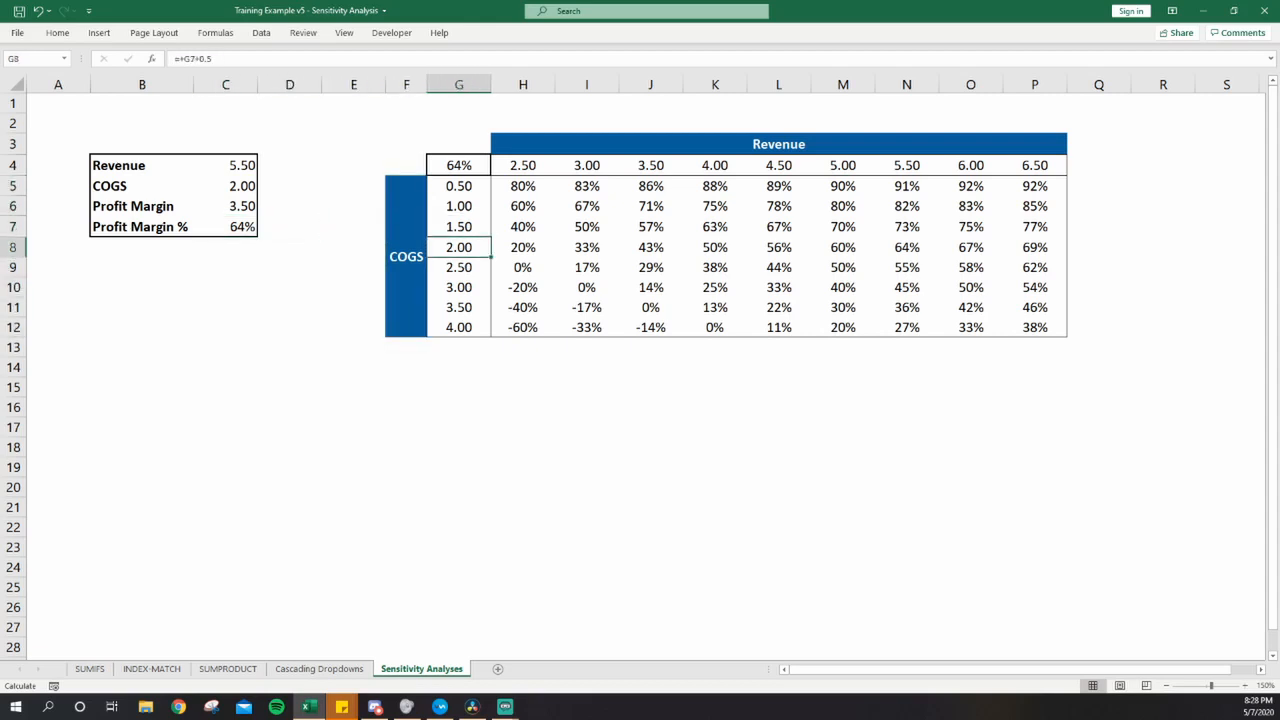
{"action": "key", "text": "Right"}
{"action": "key", "text": "Right"}
{"action": "key", "text": "Right"}
{"action": "key", "text": "Right"}
{"action": "key", "text": "Right"}
{"action": "key", "text": "Right"}
{"action": "key", "text": "Right"}
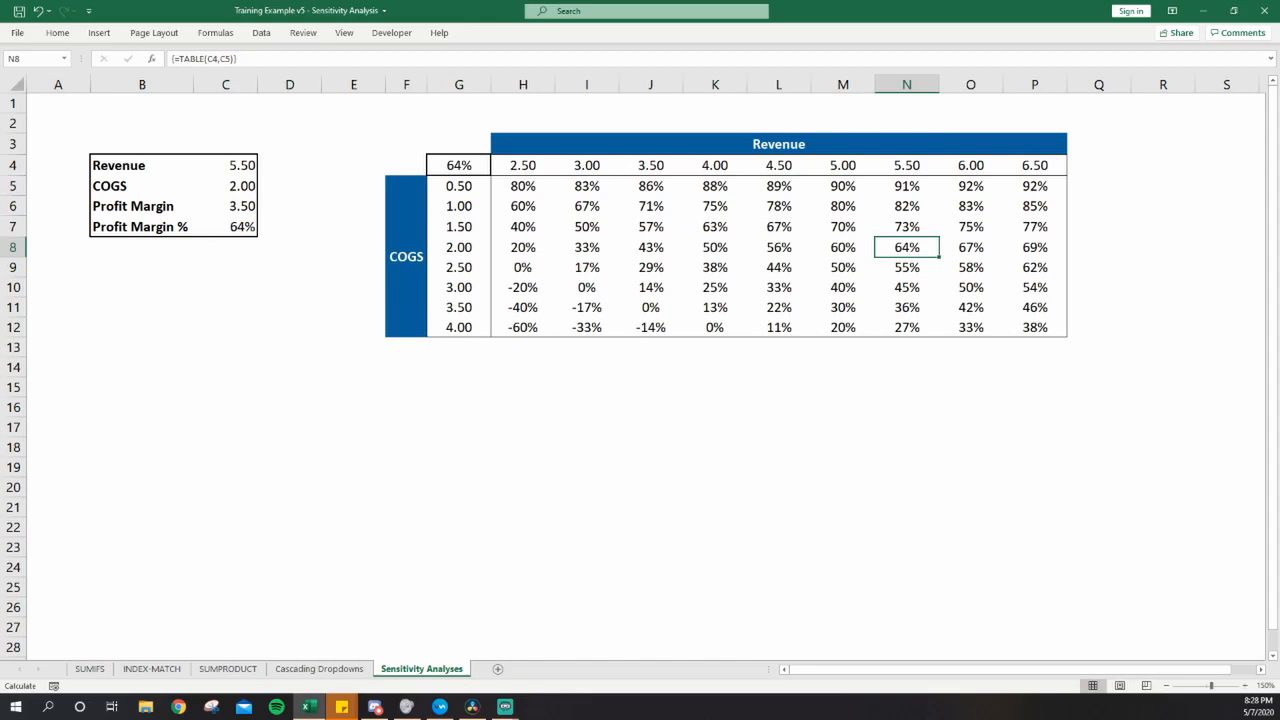
{"action": "key", "text": "Left"}
{"action": "key", "text": "Left"}
{"action": "key", "text": "Left"}
{"action": "key", "text": "Left"}
{"action": "key", "text": "Left"}
{"action": "key", "text": "Left"}
{"action": "key", "text": "Left"}
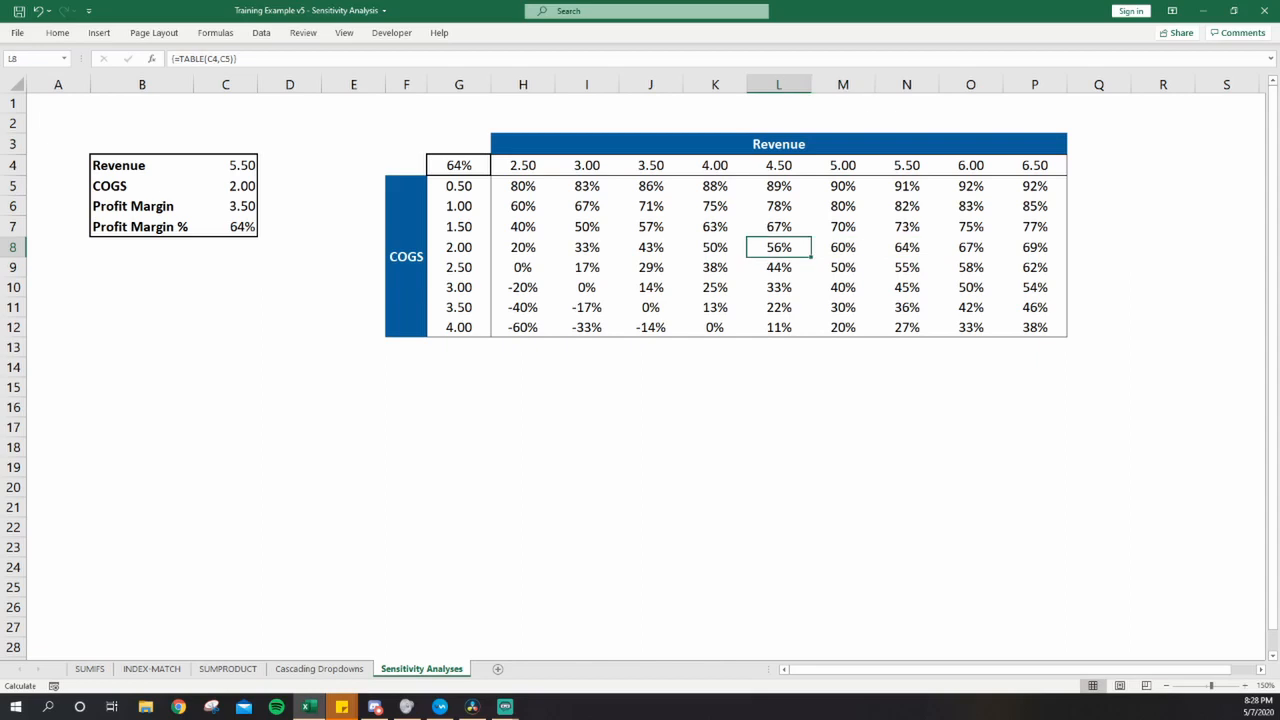
{"action": "key", "text": "Up"}
{"action": "key", "text": "Up"}
{"action": "key", "text": "Up"}
{"action": "key", "text": "Up"}
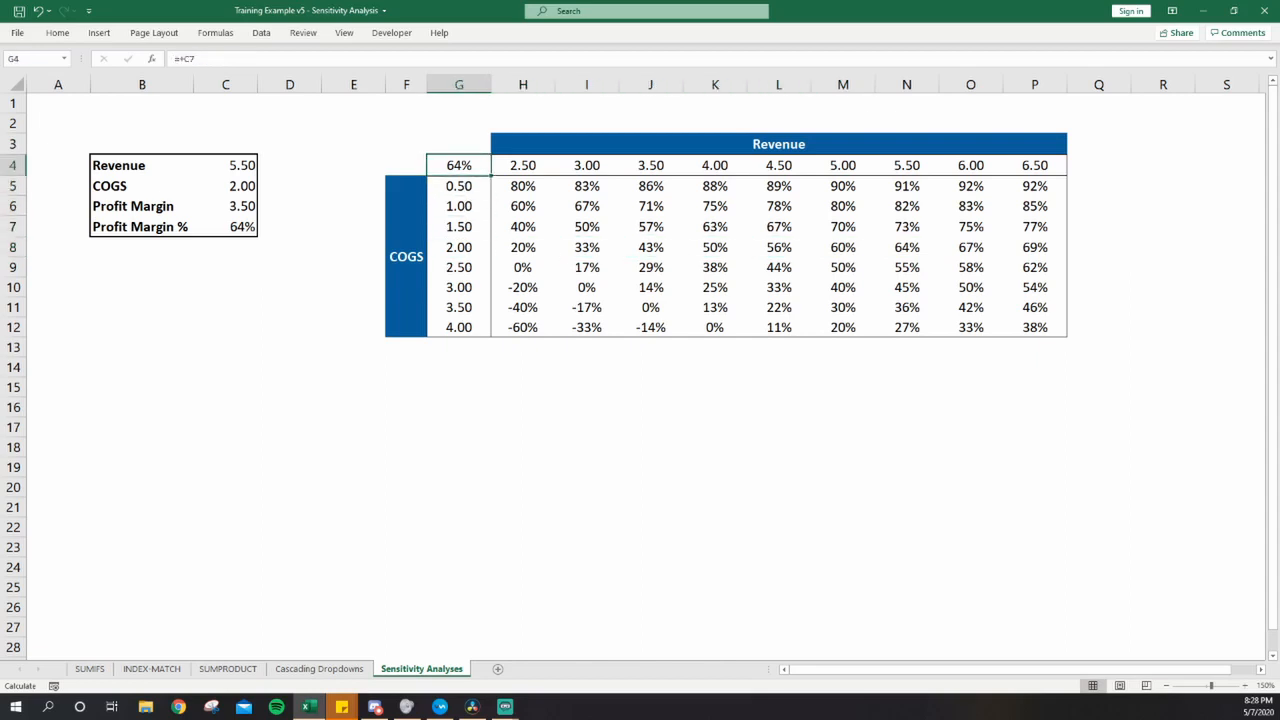
- Apply the Green - Yellow - Red conditional formatting color scale to the data table results in H5:P12
{"action": "key", "text": "Right"}
{"action": "key", "text": "Down"}
{"action": "key", "text": "ctrl+shift+Right"}
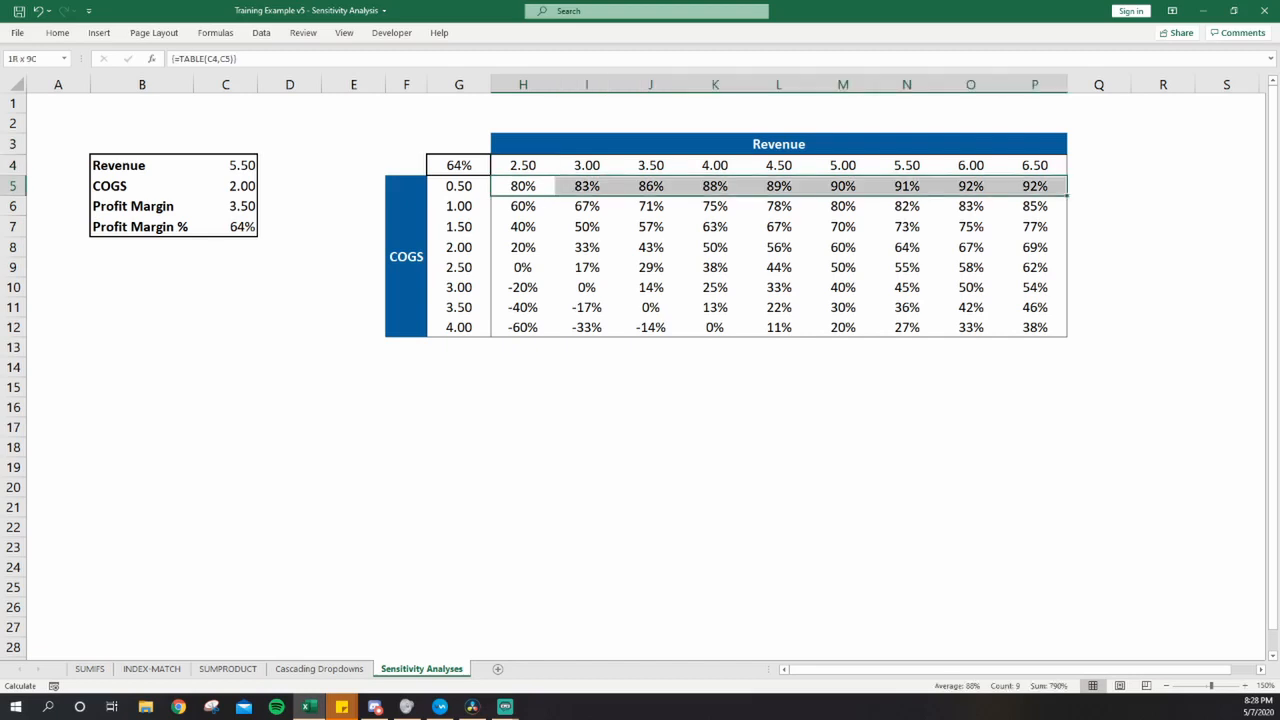
{"action": "key", "text": "ctrl+shift+Down"}
{"action": "key", "text": "alt"}
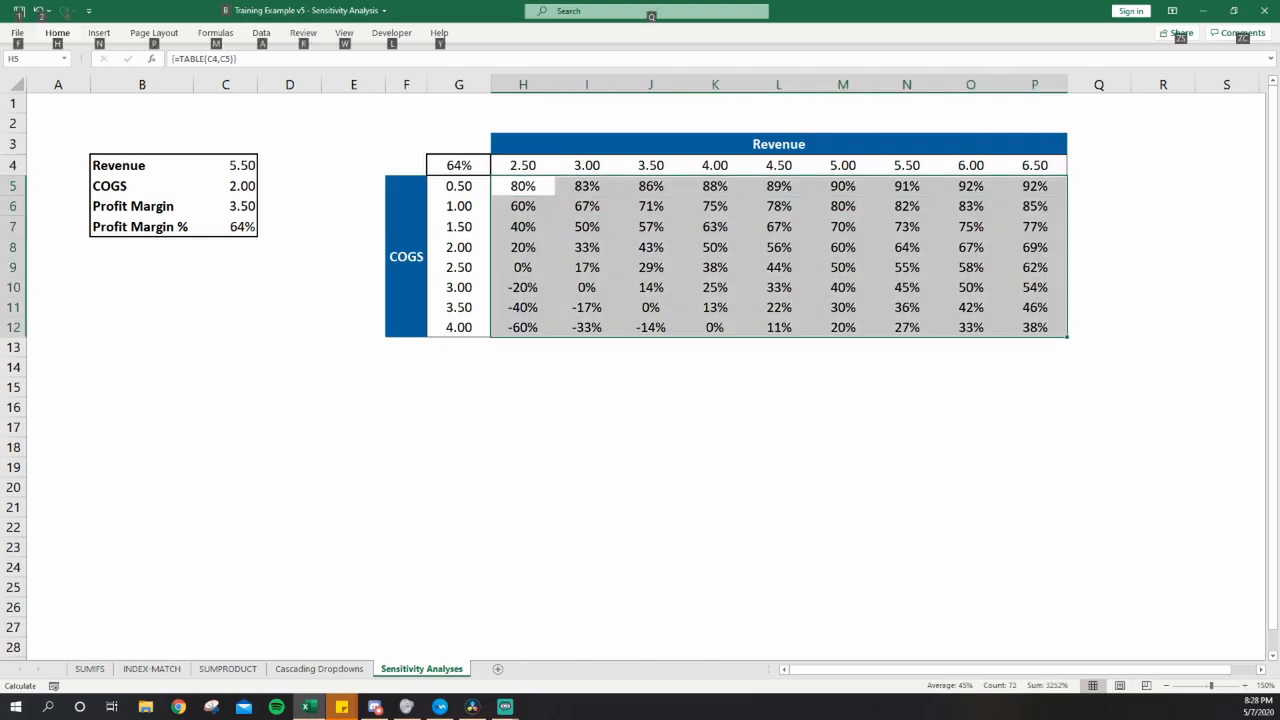
{"action": "key", "text": "h"}
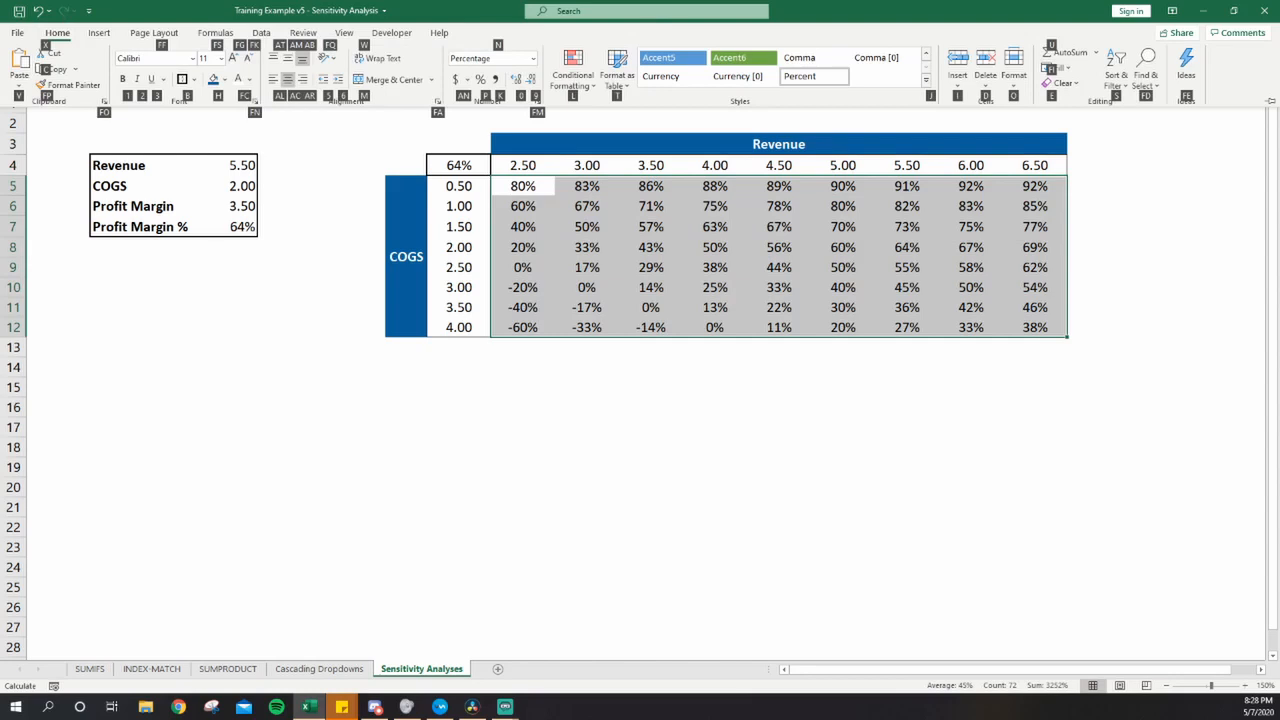
{"action": "key", "text": "l"}
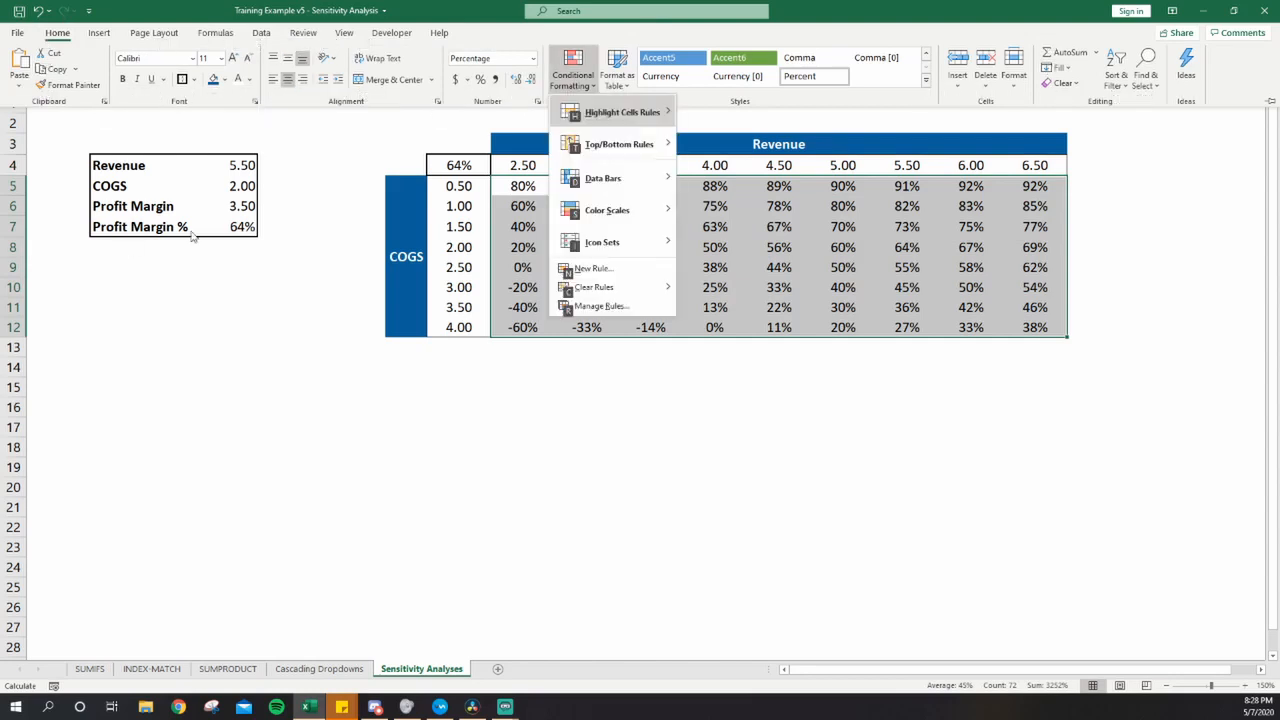
{"action": "mouse_move", "coordinate": [638, 218]}
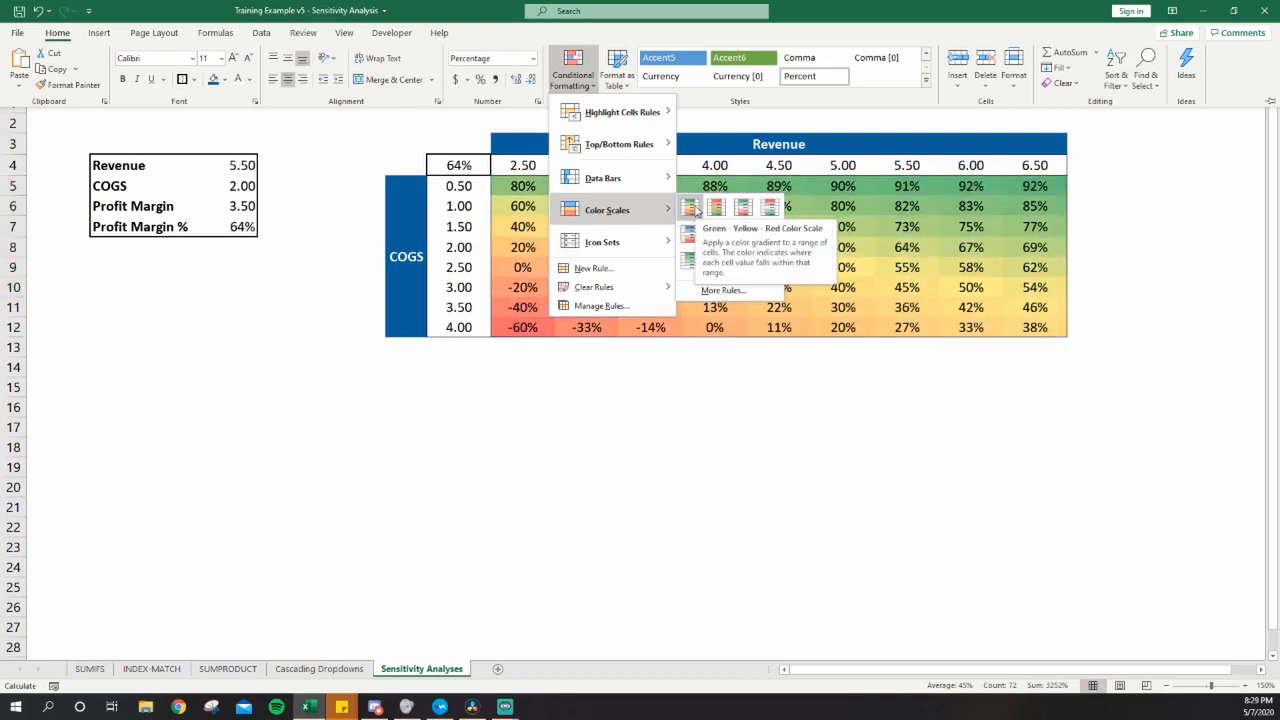
{"action": "left_click", "coordinate": [690, 208]}
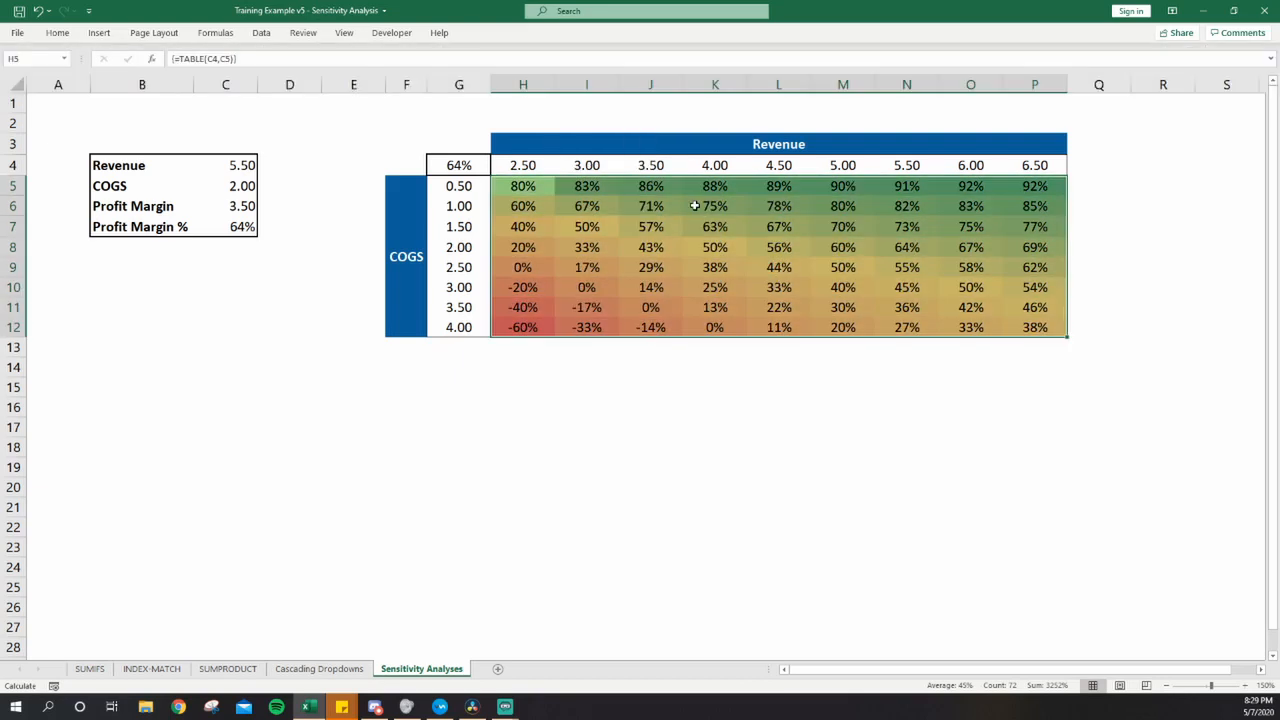
{"action": "left_click", "coordinate": [472, 346]}
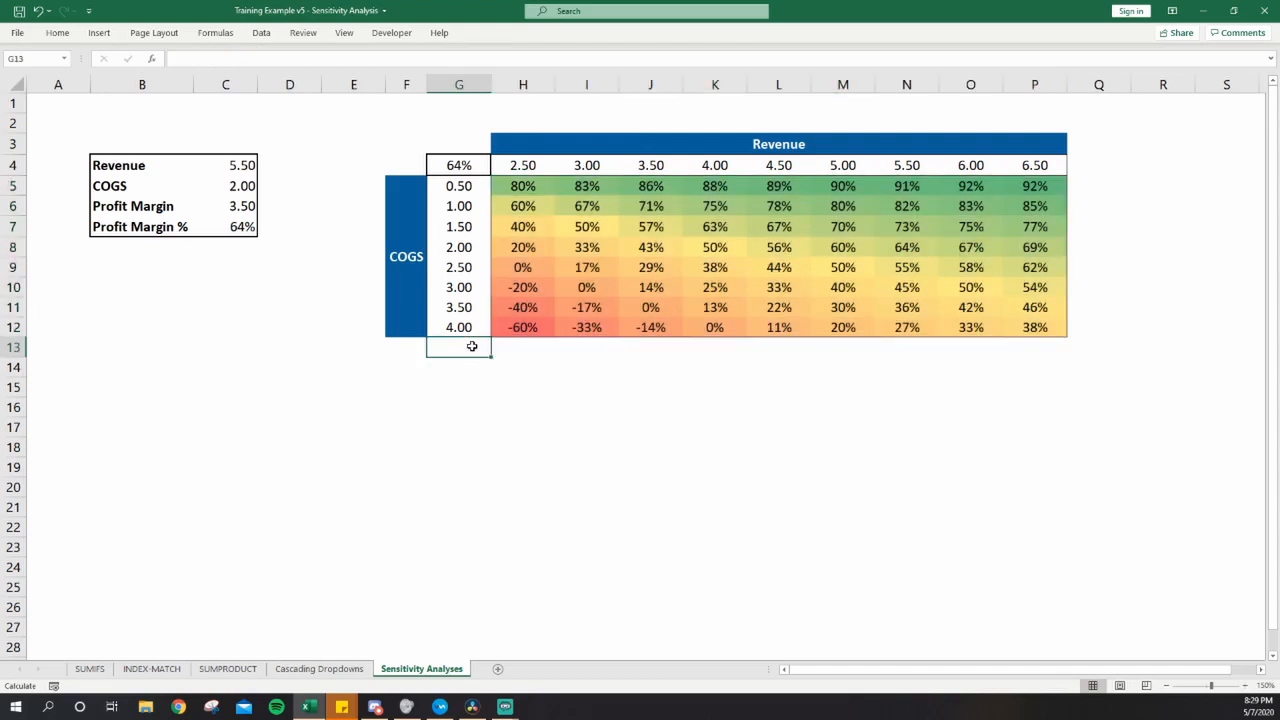